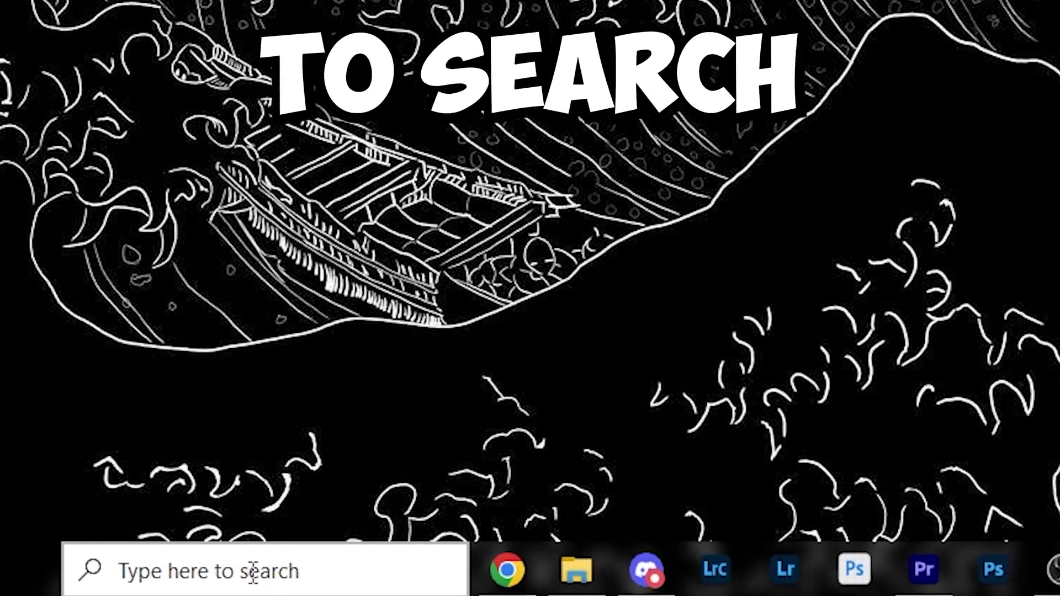
- Turn on system protection for the Windows (C:) drive in System Properties
left_click(284, 578)
type("restore")
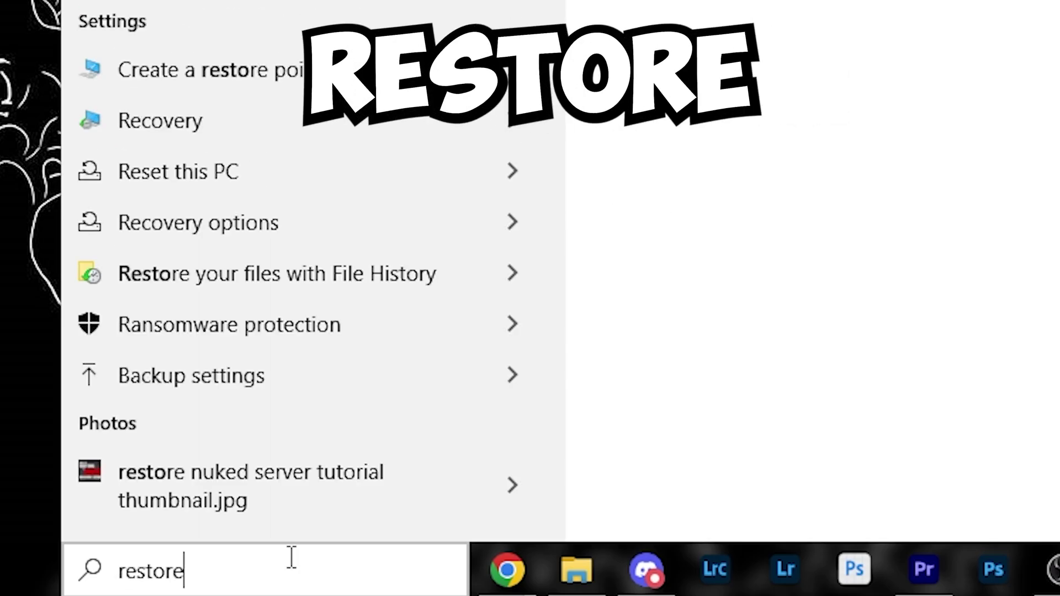
type(" point")
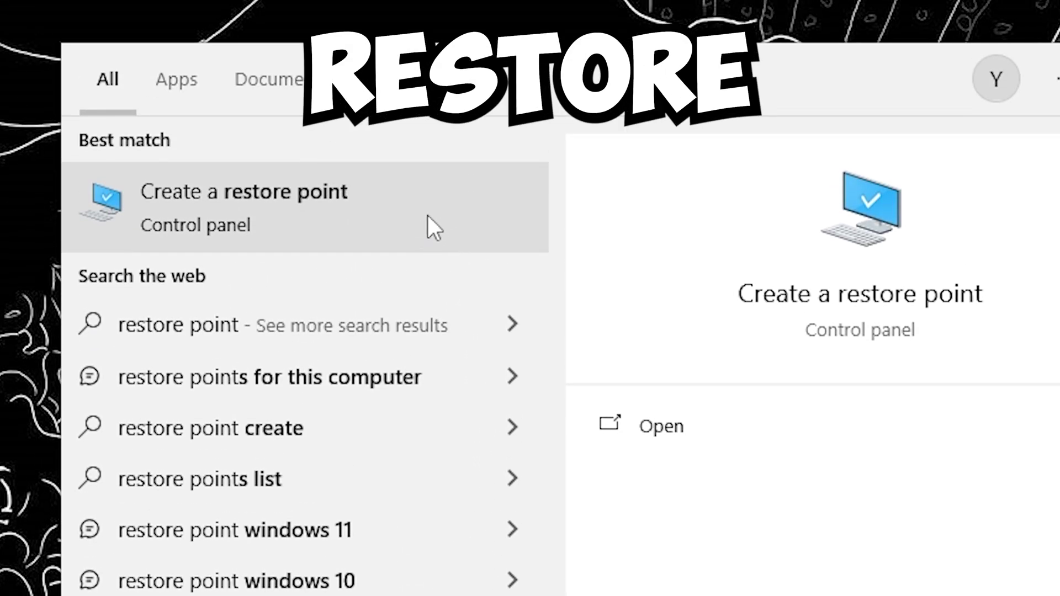
left_click(427, 215)
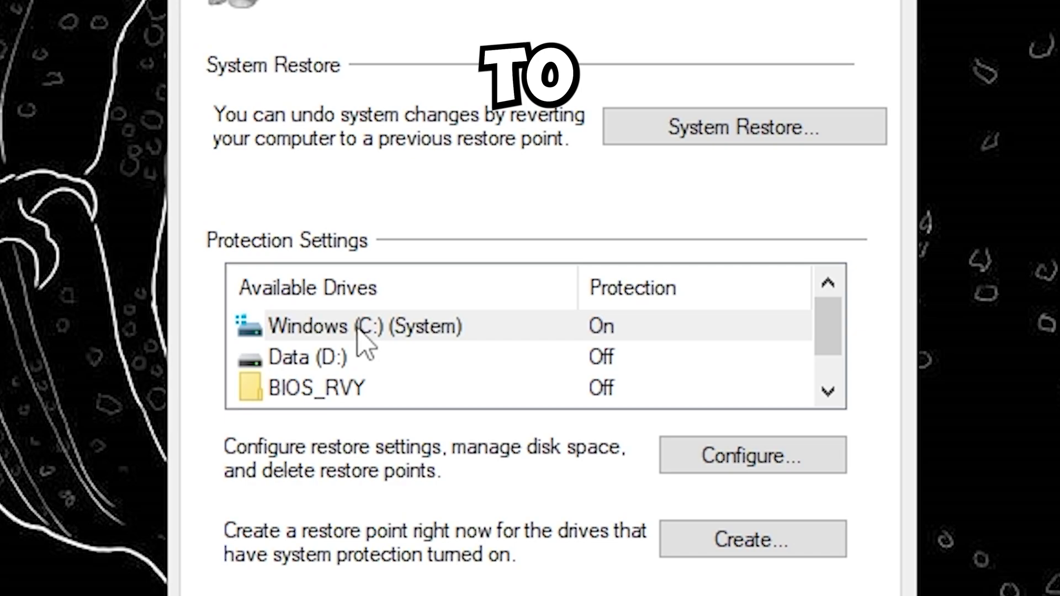
left_click(357, 327)
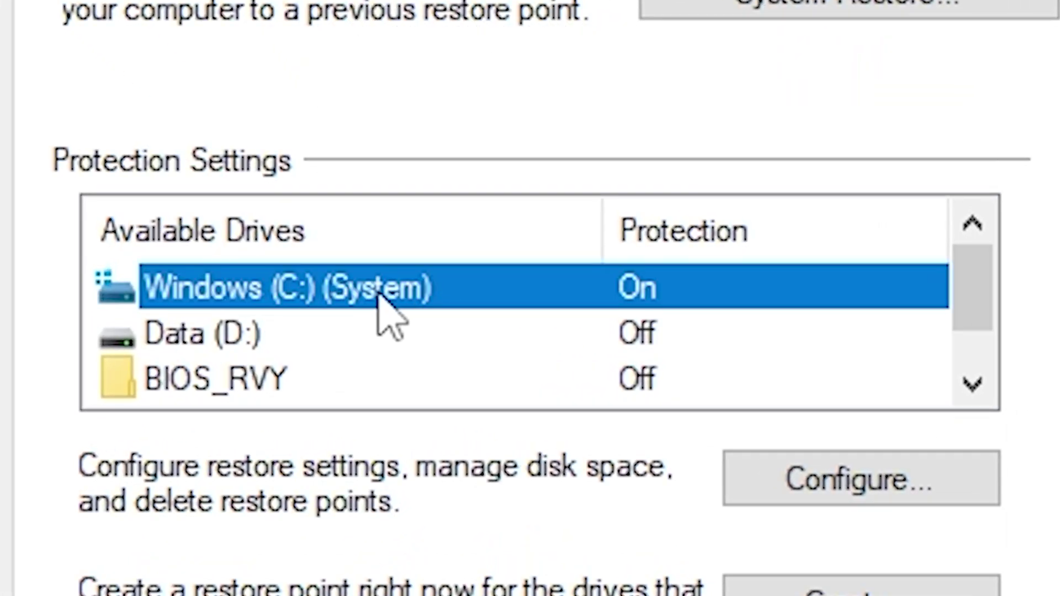
left_click(860, 497)
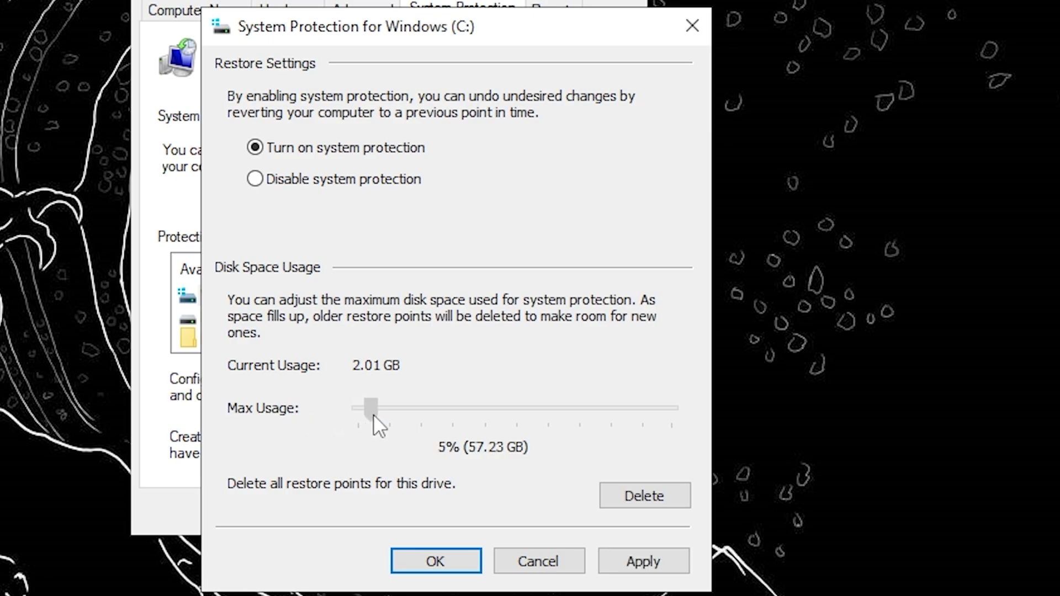
left_click(643, 562)
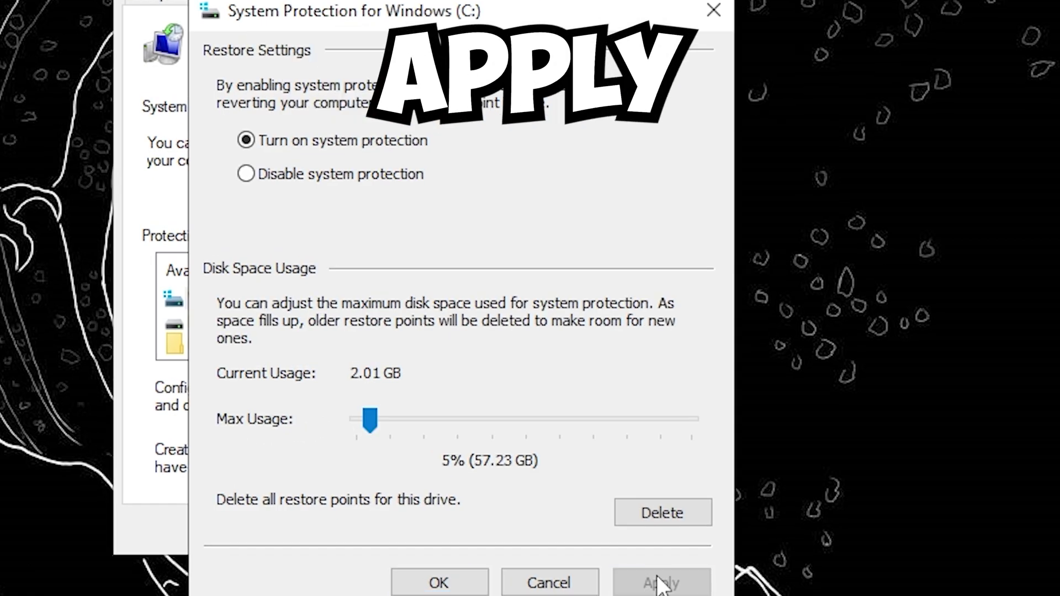
left_click(472, 584)
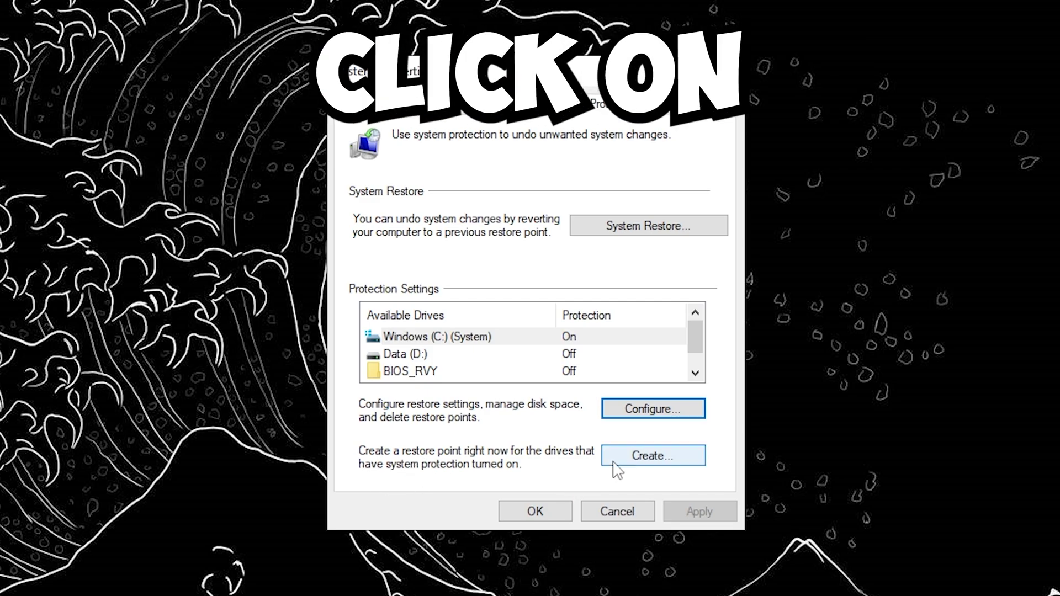
- Create a new restore point named 'restore p'
left_click(617, 462)
type("rest")
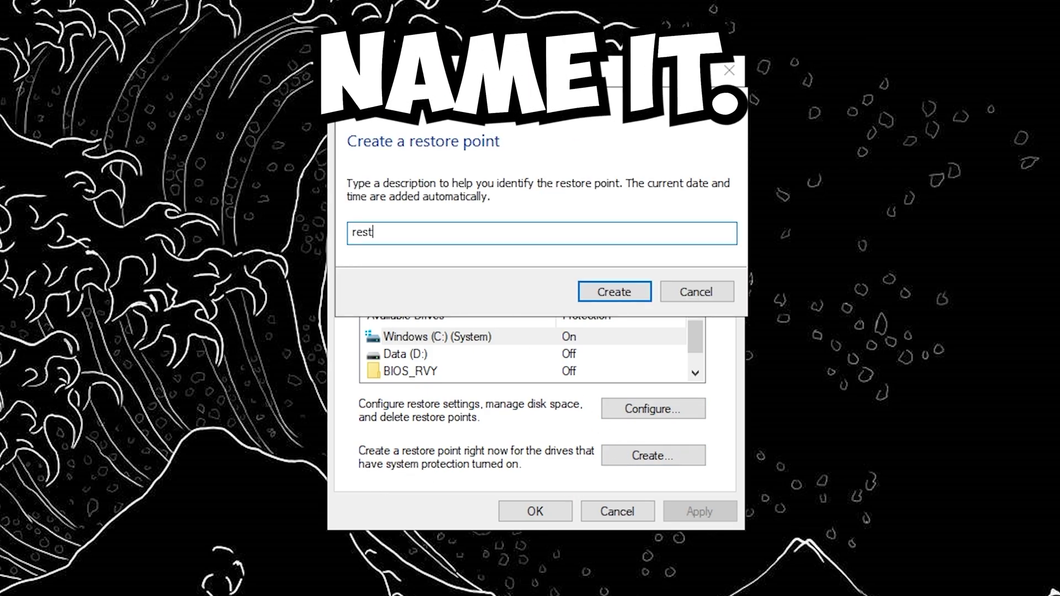
type("ore point")
key("Return")
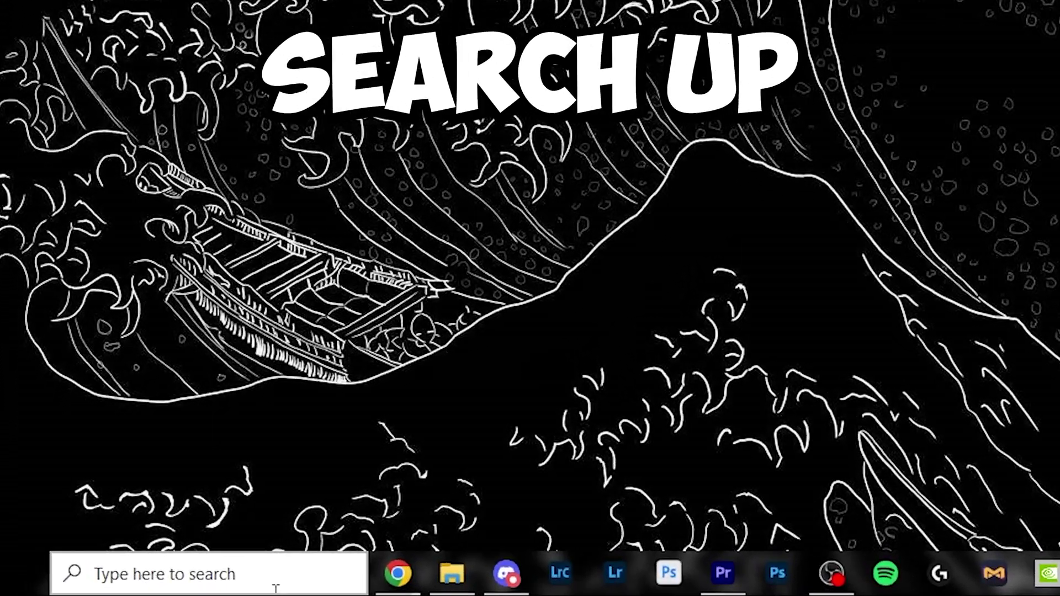
- Open the Wi-Fi adapter's Properties from Network Connections and select Internet Protocol Version 4 (TCP/IPv4)
left_click(135, 583)
type("con")
key("Return")
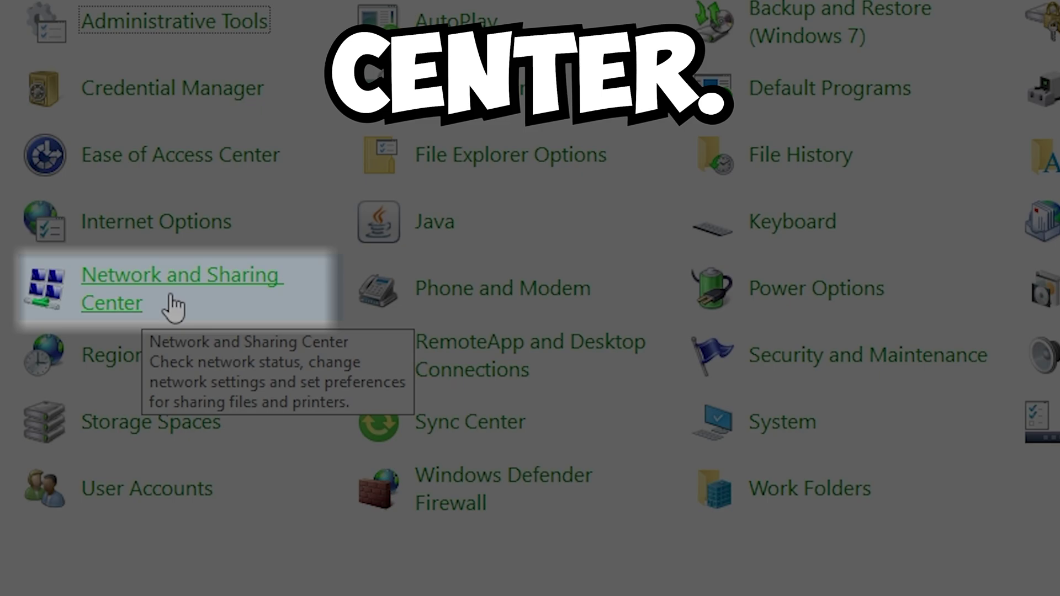
left_click(171, 306)
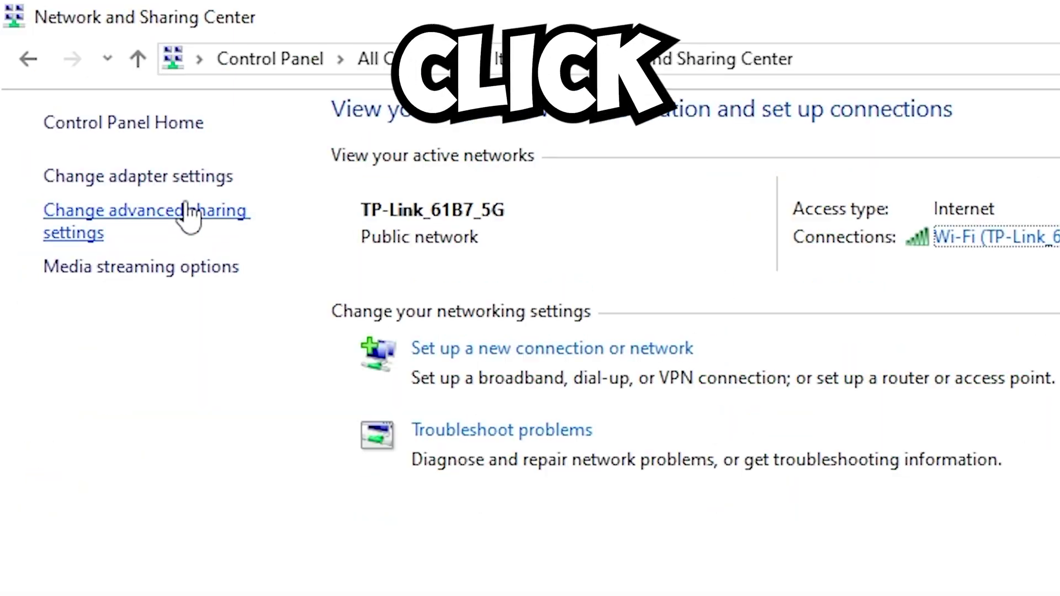
left_click(181, 184)
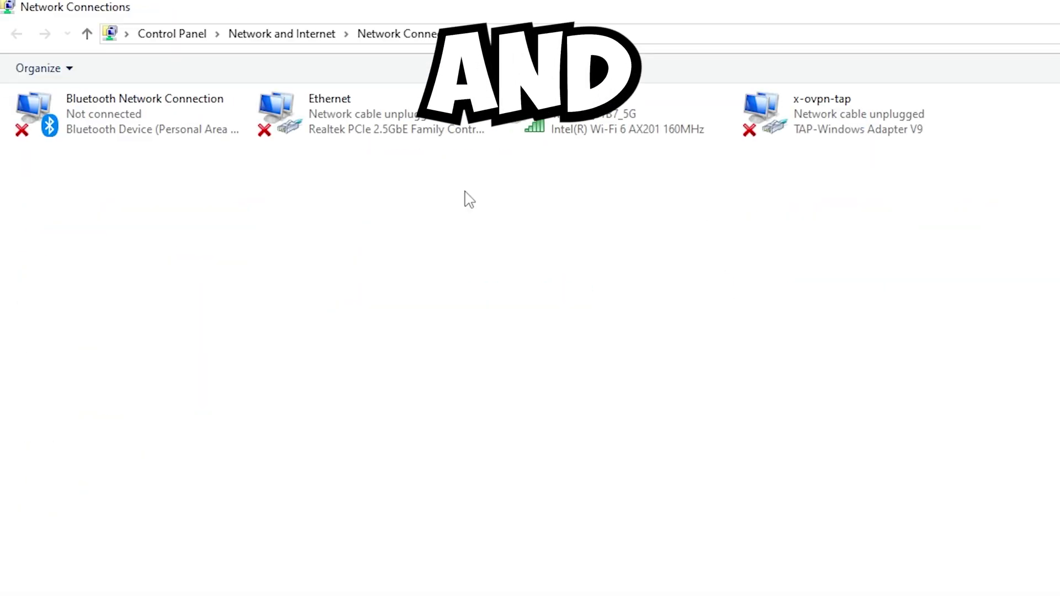
right_click(596, 123)
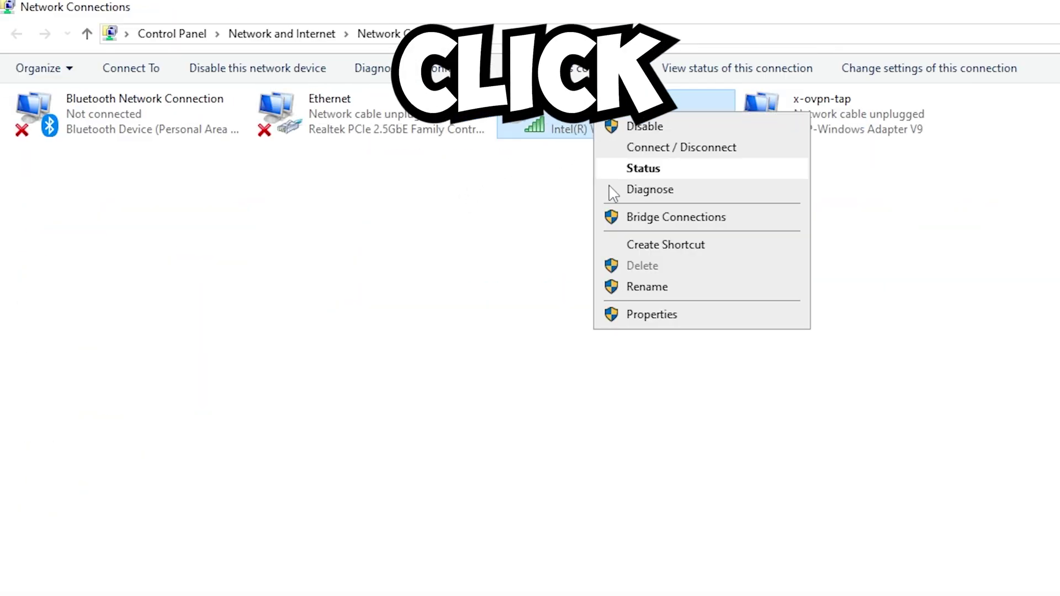
left_click(539, 288)
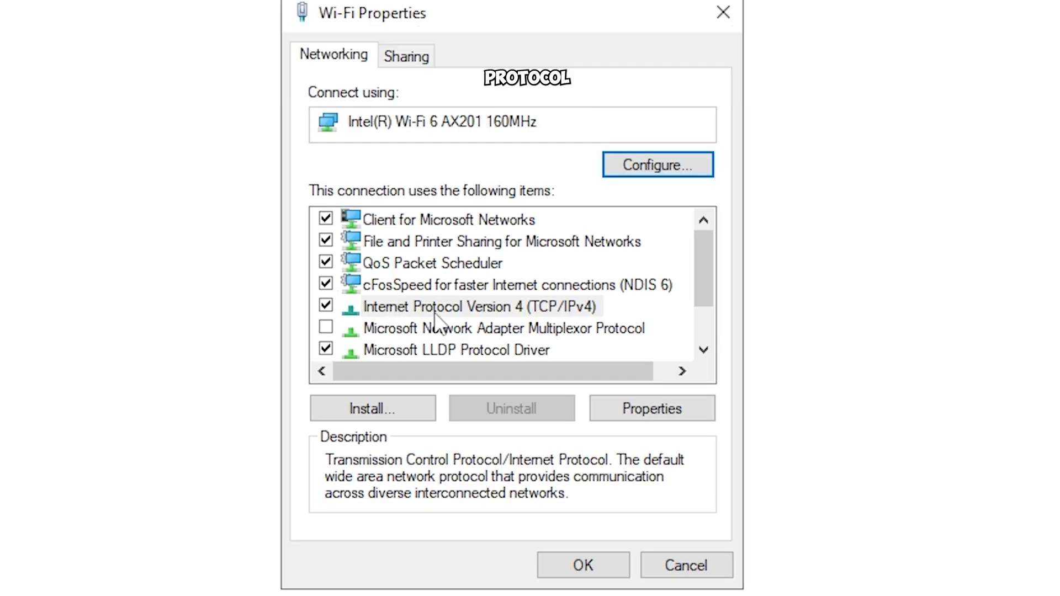
left_click(522, 308)
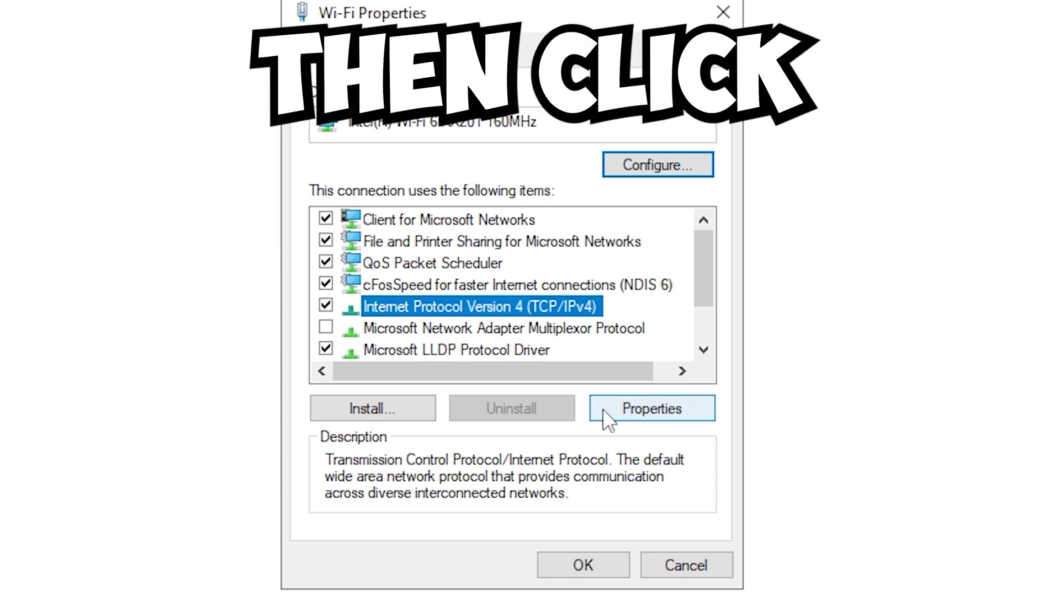
- Set Wi-Fi IPv4 DNS to preferred 1.1.1.1 and alternate 8.8.8.8, then close the properties
left_click(604, 411)
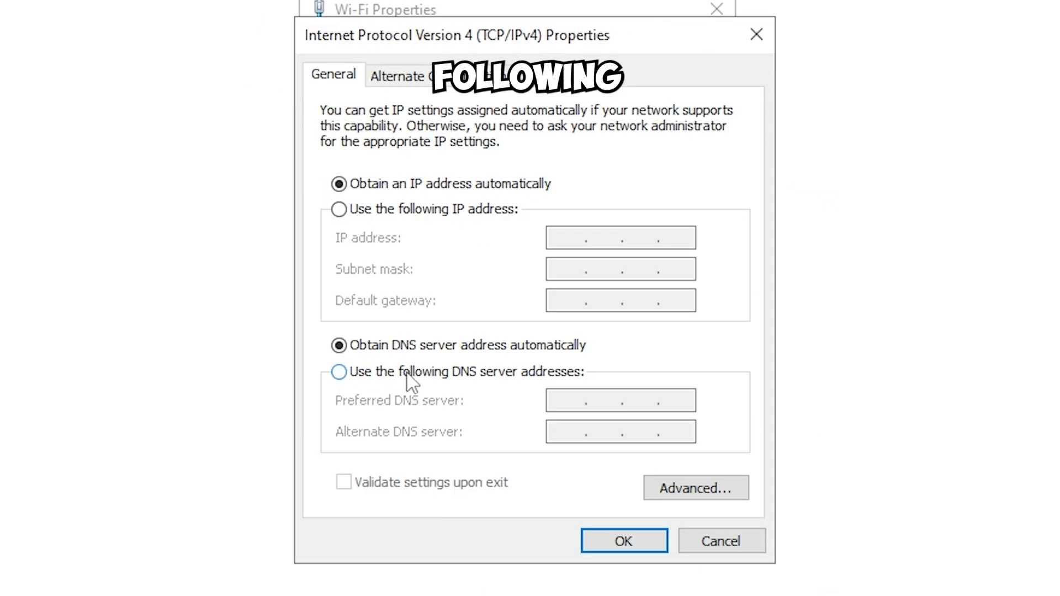
left_click(523, 382)
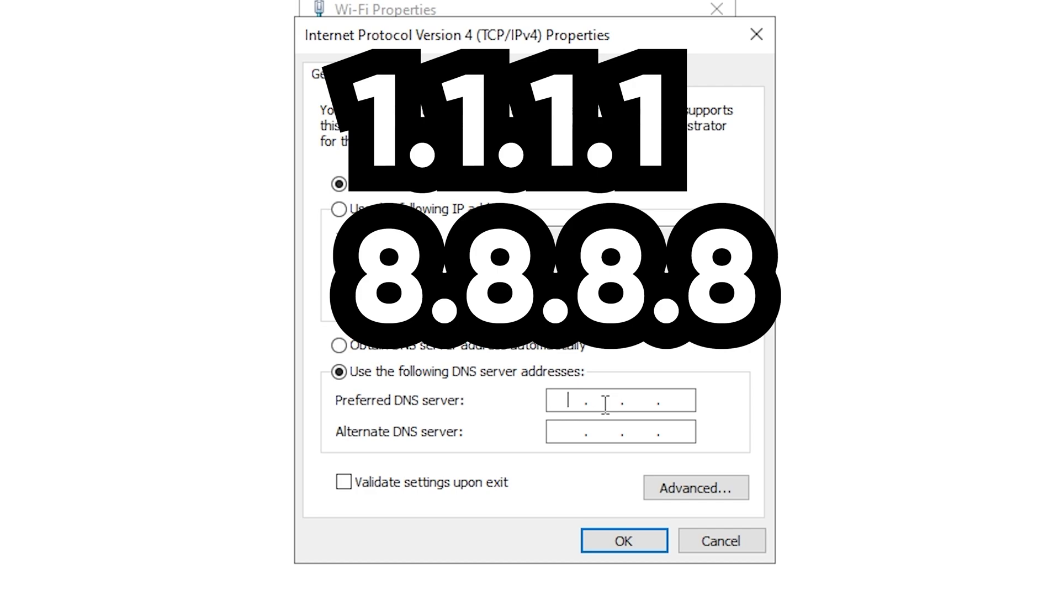
type("1")
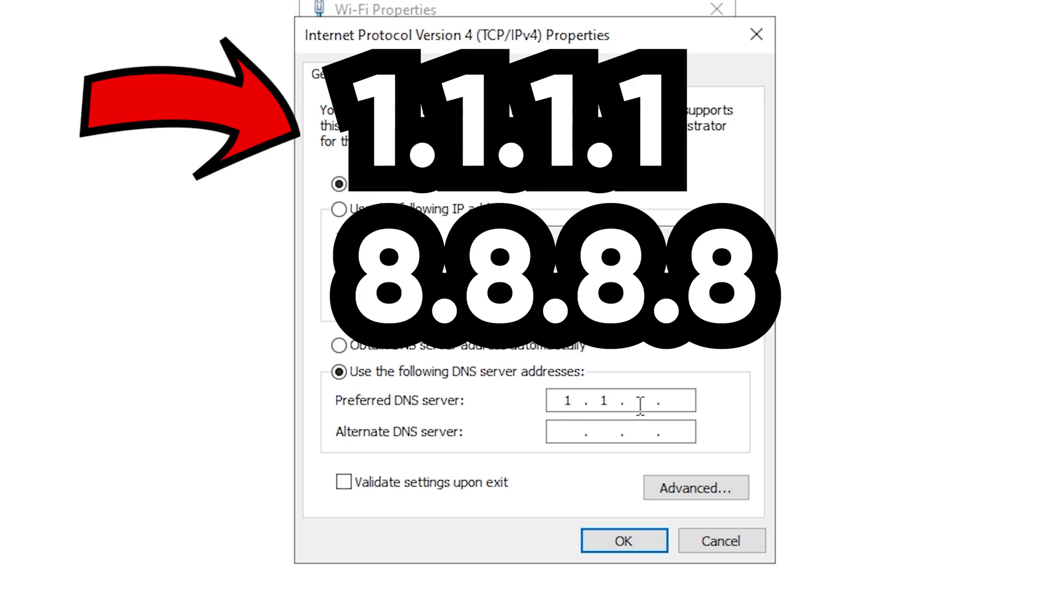
type(".1.1.1")
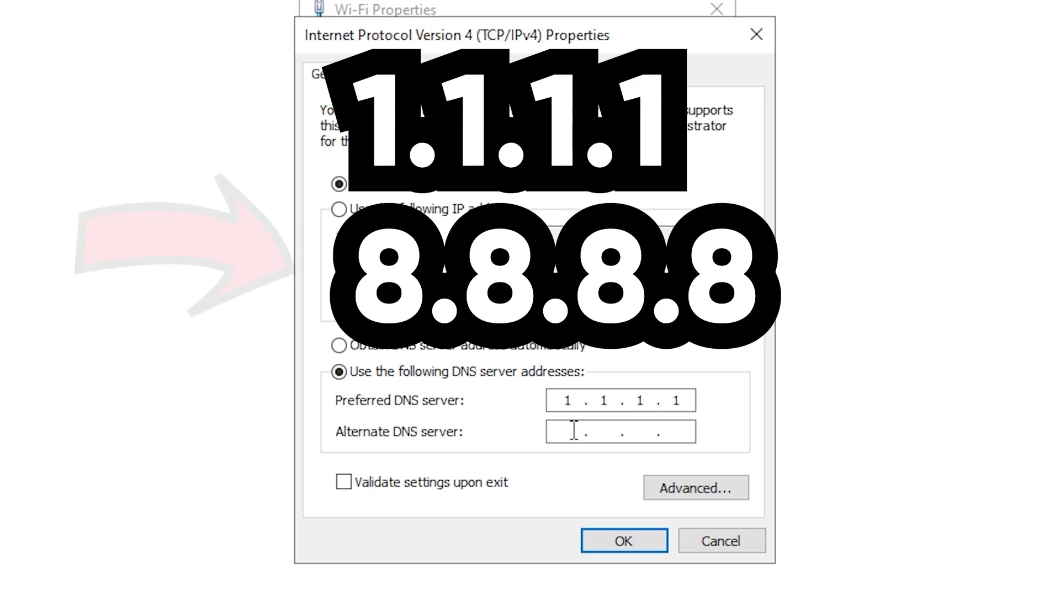
left_click(572, 431)
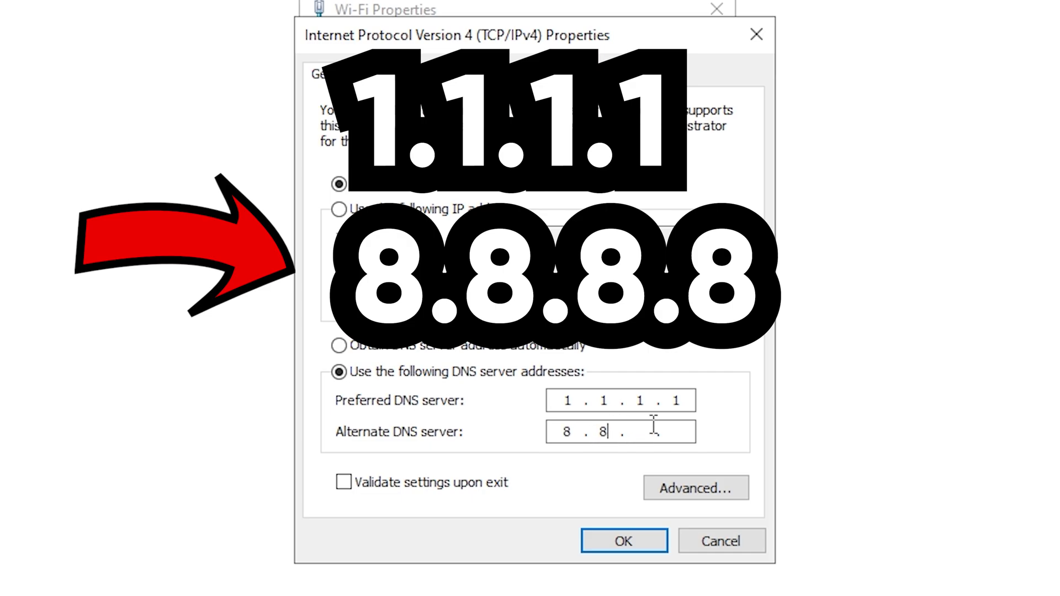
type("8.8.8.8")
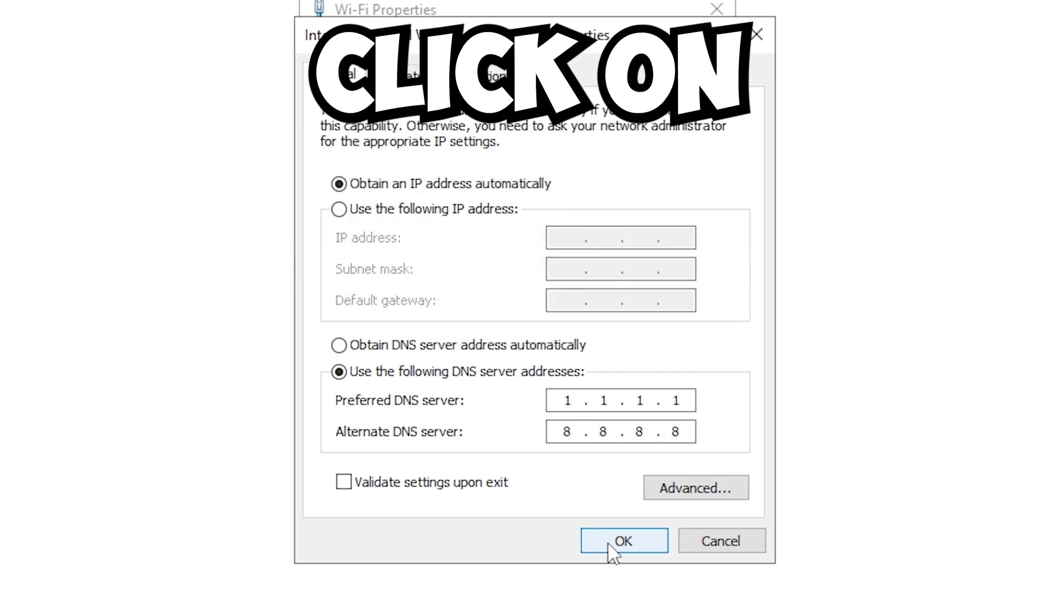
left_click(612, 545)
left_click(584, 530)
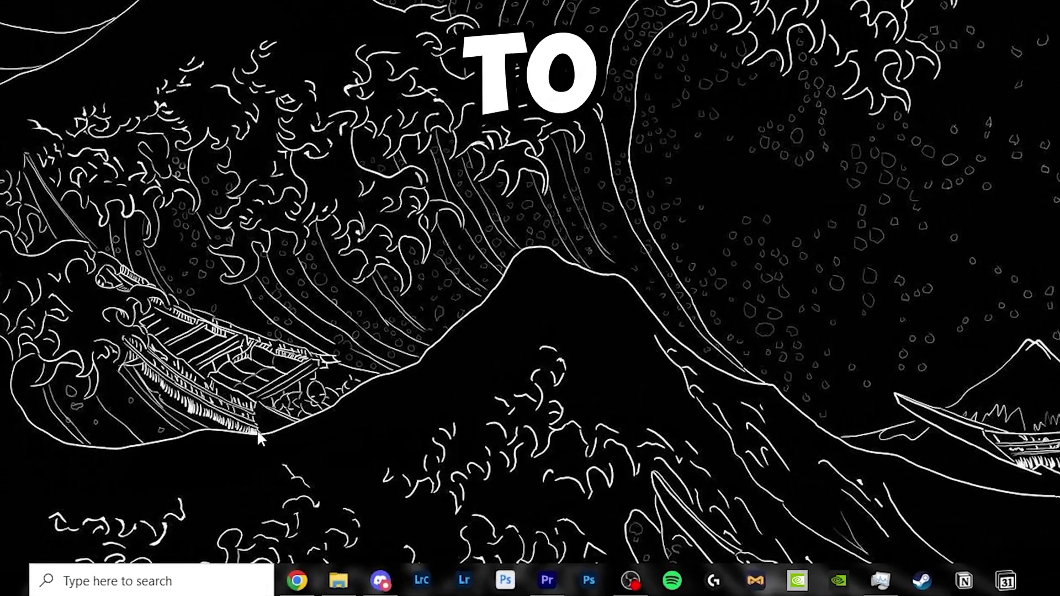
- Run ipconfig /flushdns in an administrator Command Prompt
left_click(204, 582)
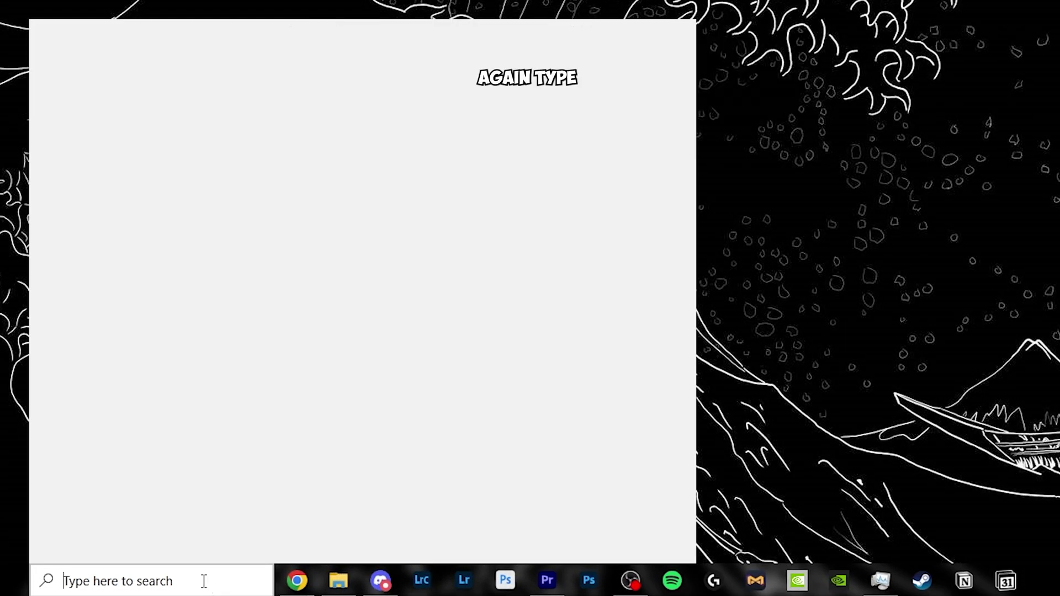
type("cmd")
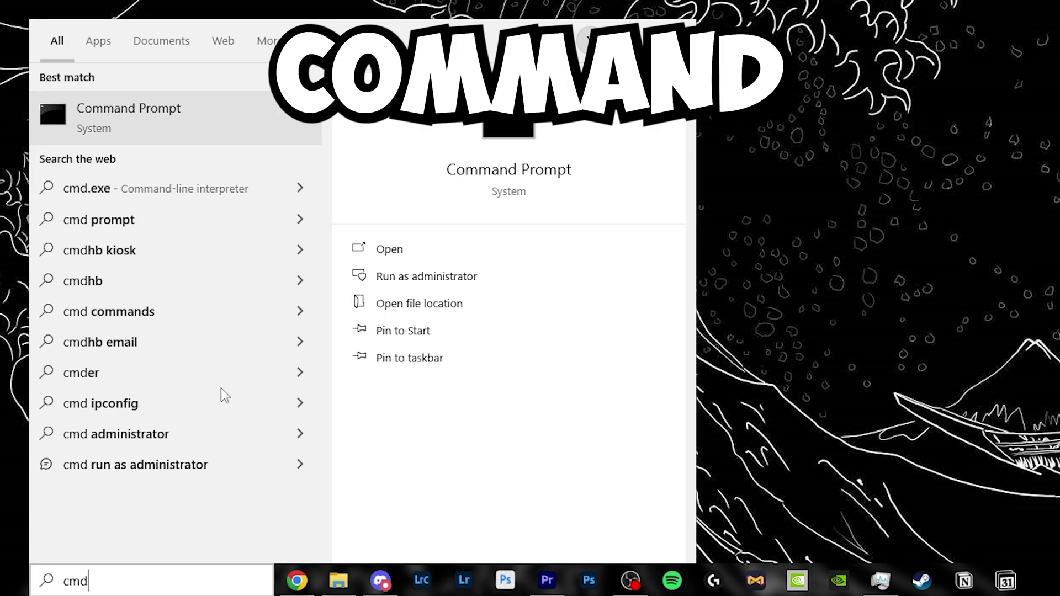
left_click(378, 281)
left_click(257, 153)
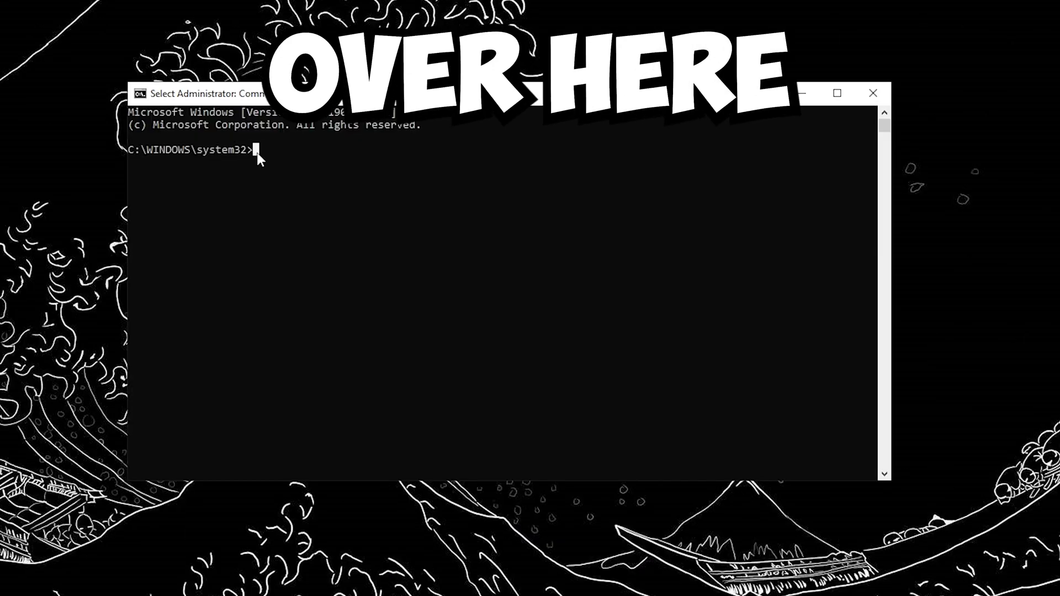
type("ipconfig ")
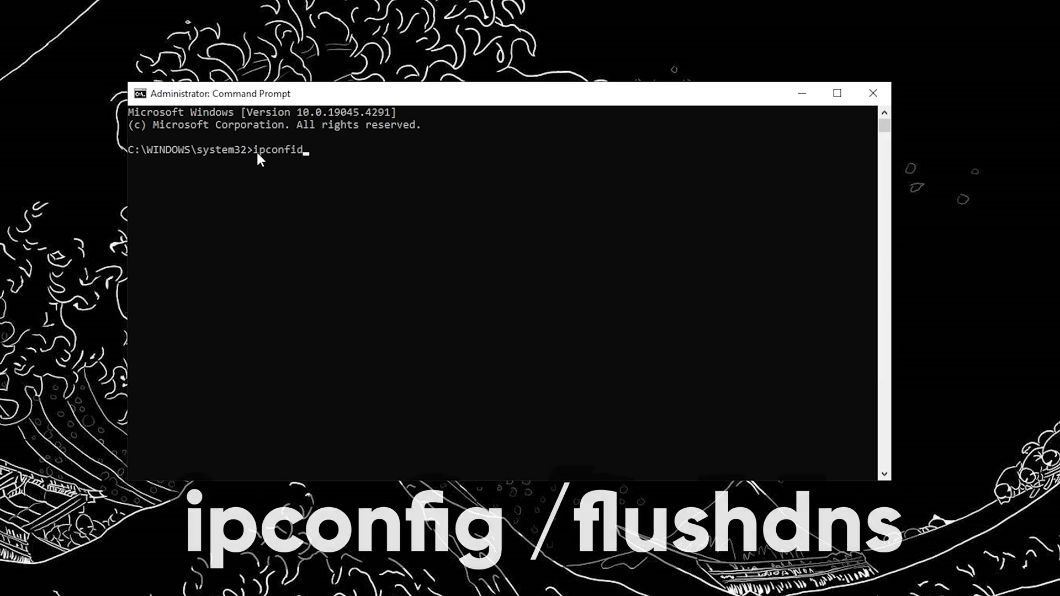
type("/flushdns")
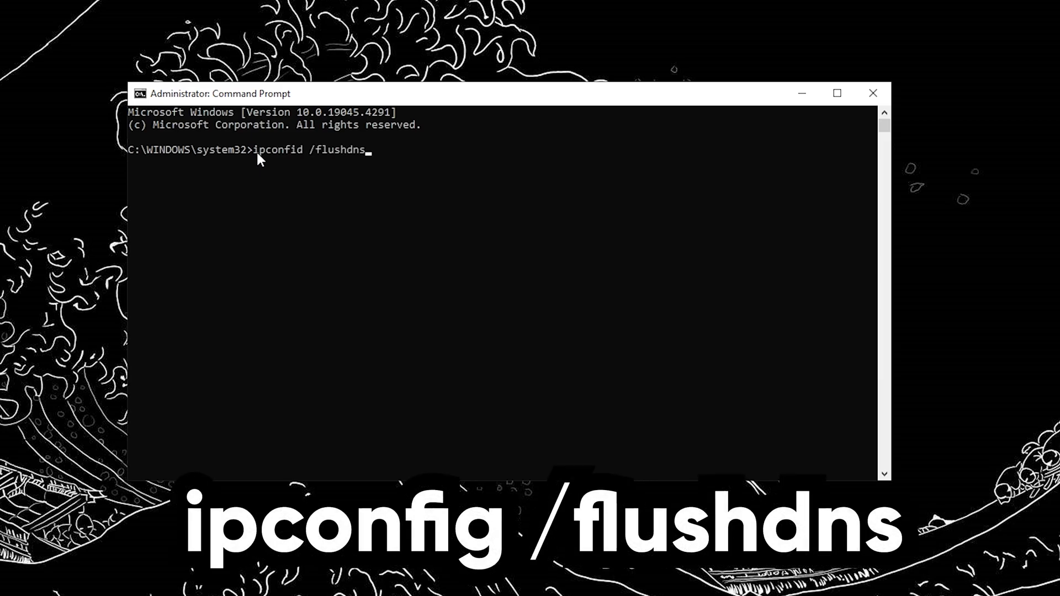
key("Return")
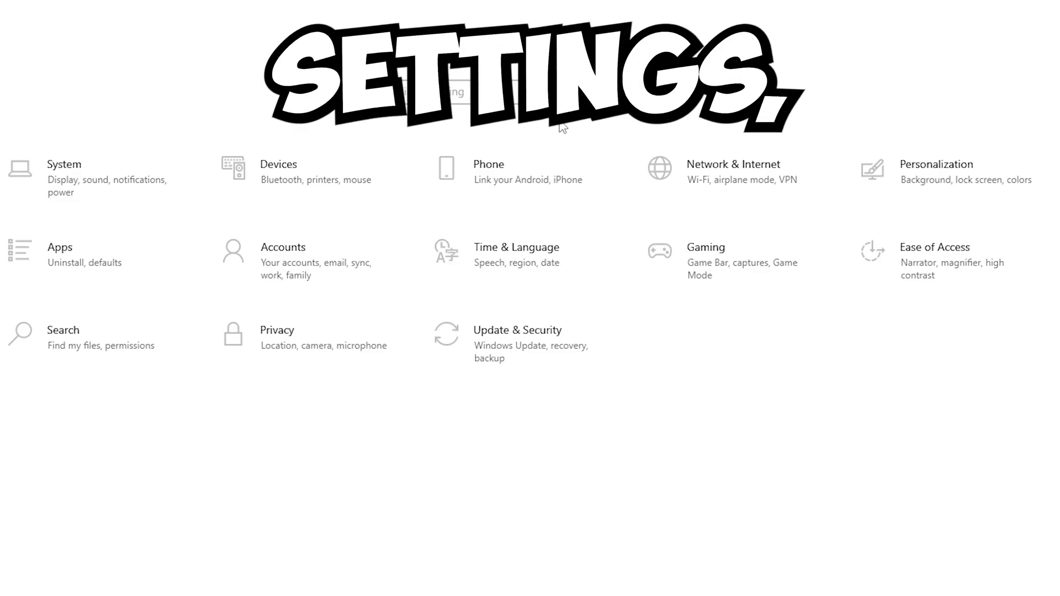
- Switch off 'Allow downloads from other PCs' in Update & Security > Delivery Optimization
left_click(518, 360)
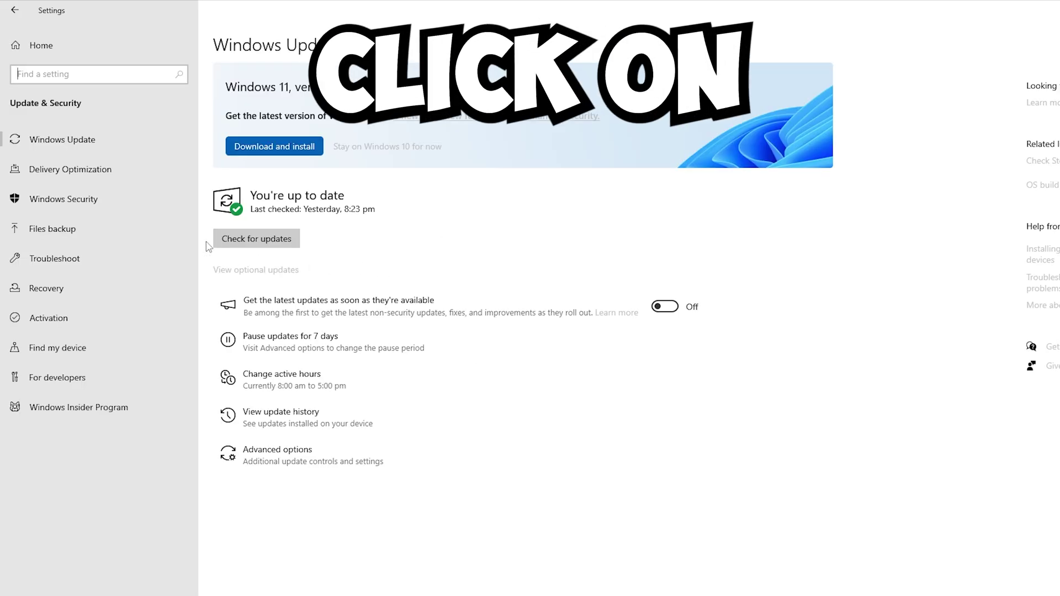
left_click(125, 173)
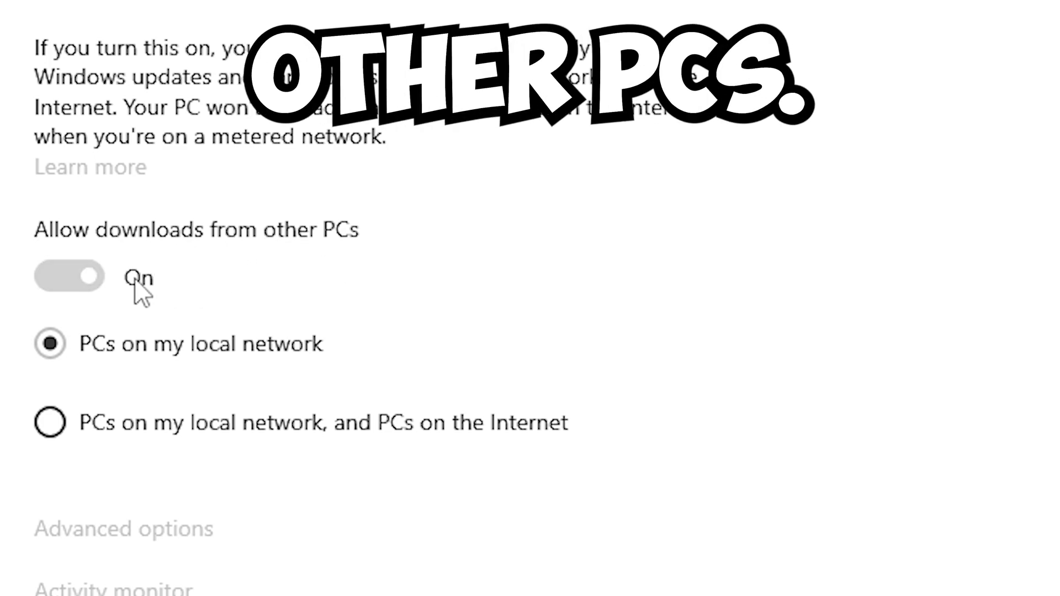
left_click(72, 282)
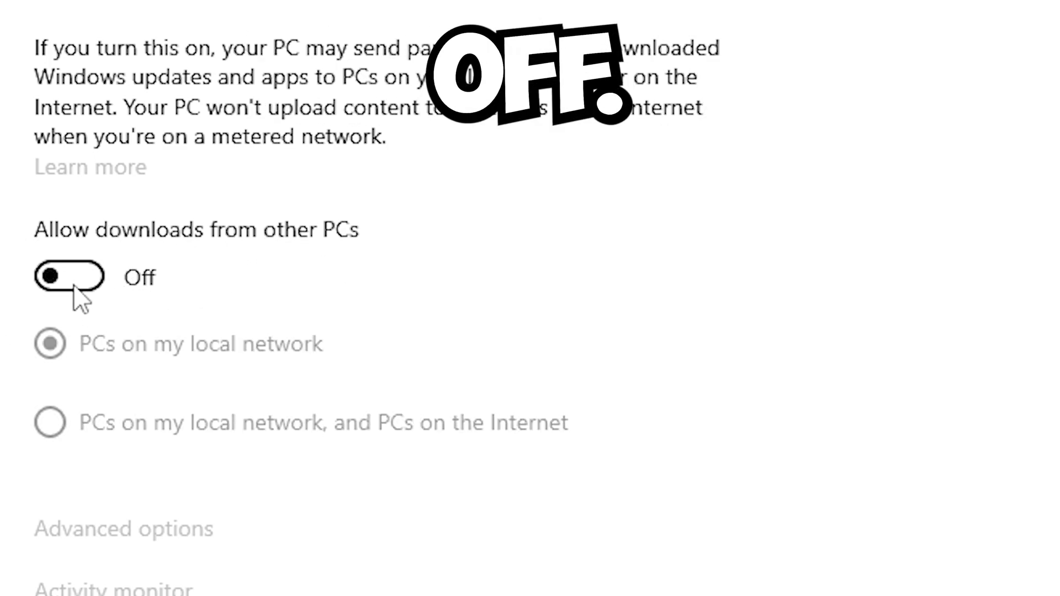
scroll(104, 347, "down", 3)
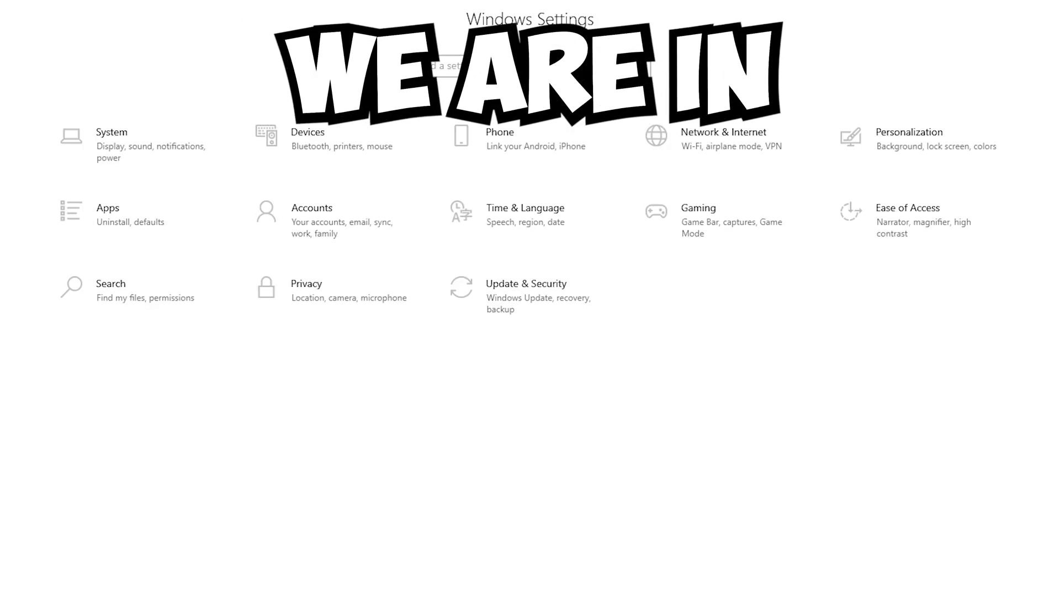
- Switch off 'Let apps run in the background' under Privacy > Background apps
left_click(336, 294)
scroll(199, 421, "down", 10)
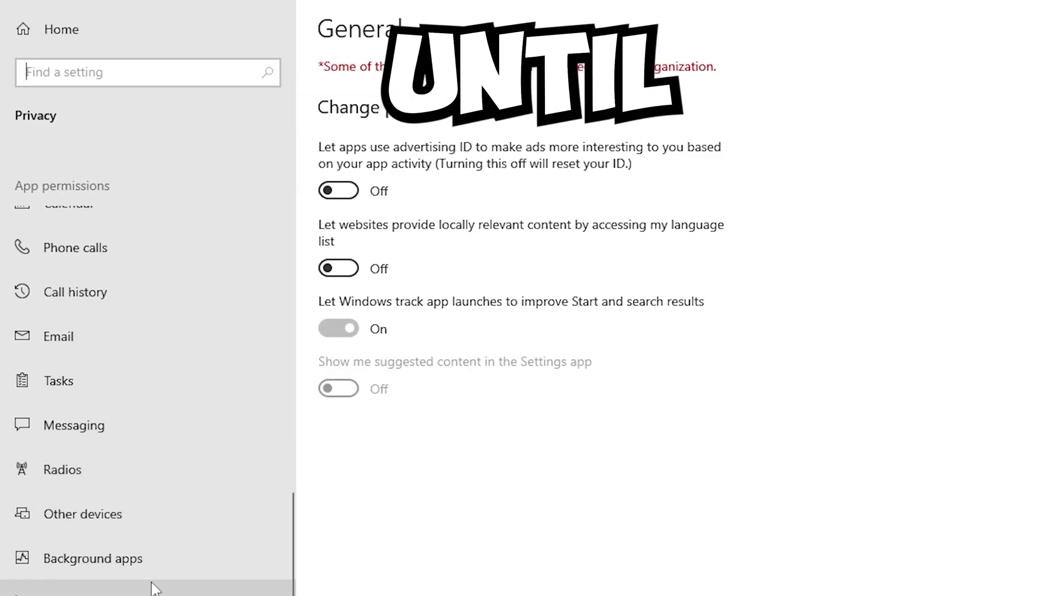
left_click(145, 562)
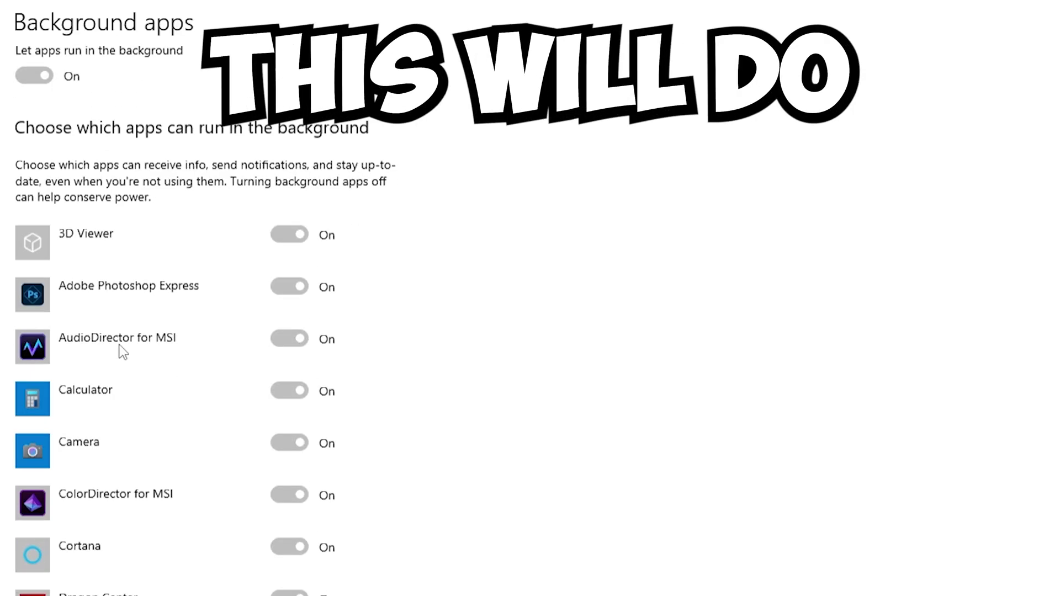
scroll(122, 351, "down", 10)
scroll(123, 352, "down", 20)
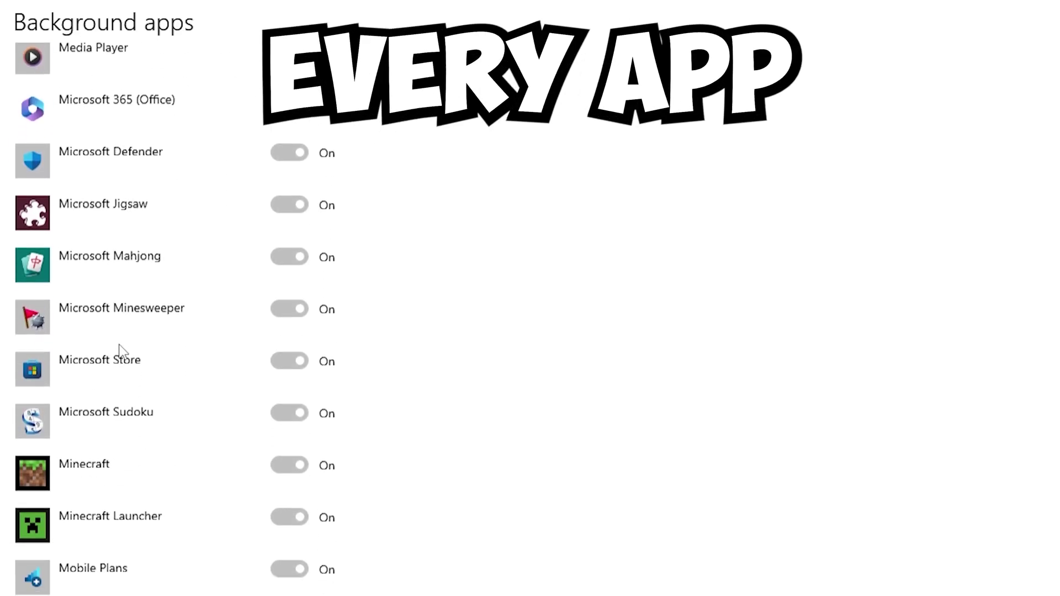
scroll(122, 352, "up", 20)
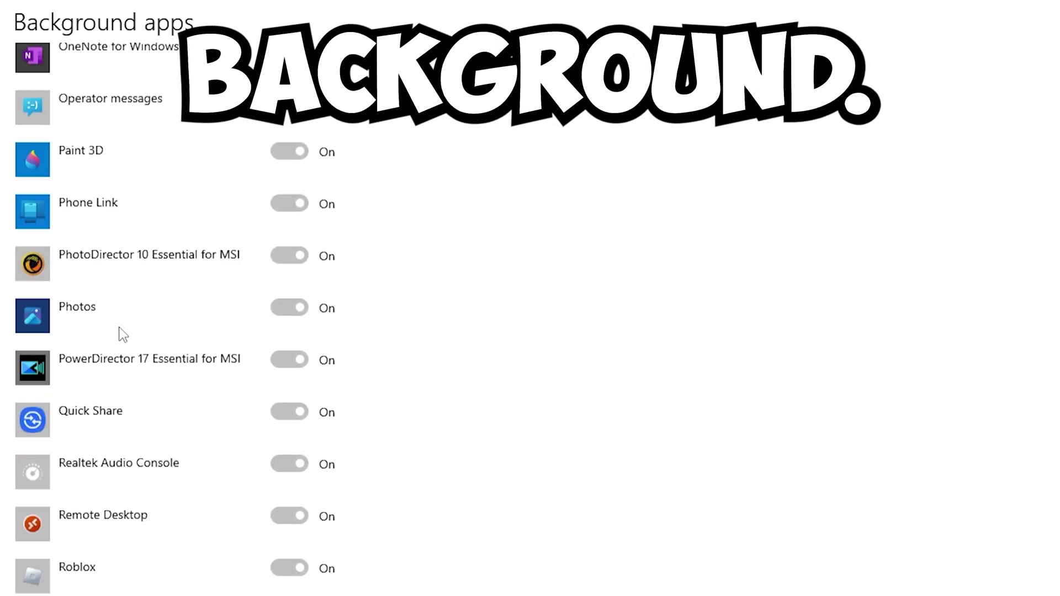
left_click(41, 131)
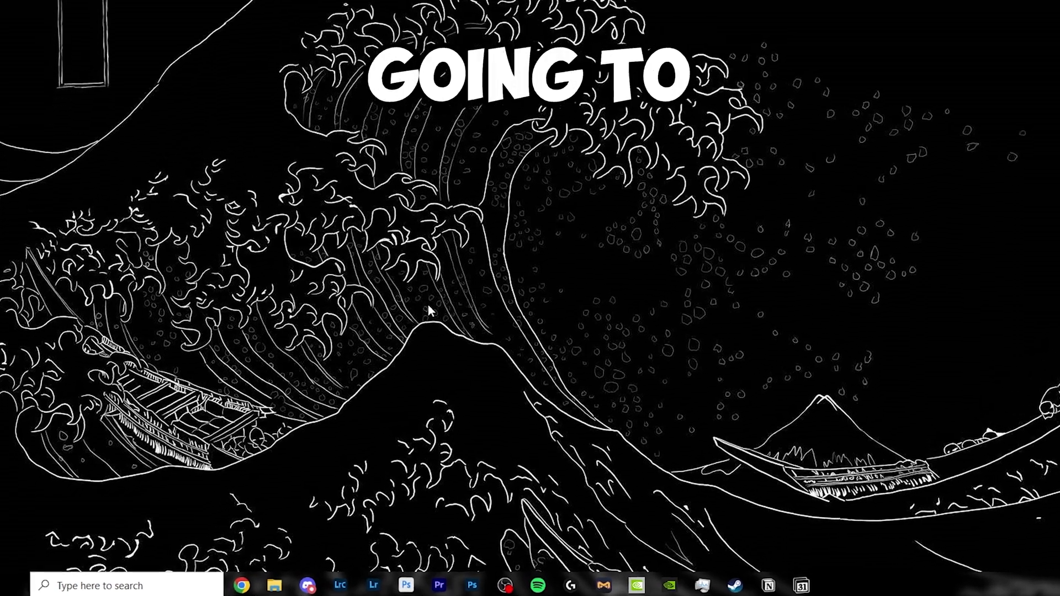
- Open the Intel Wi-Fi 6 AX201 adapter's device configuration via the Wi-Fi connection's Properties > Configure
key("super")
type("control pan")
key("Return")
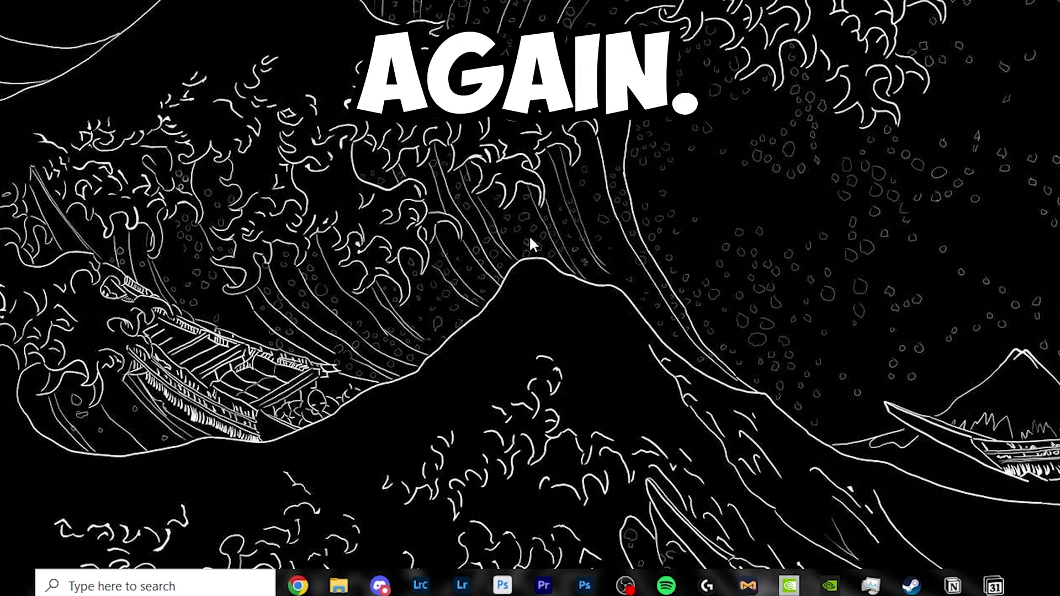
left_click(62, 218)
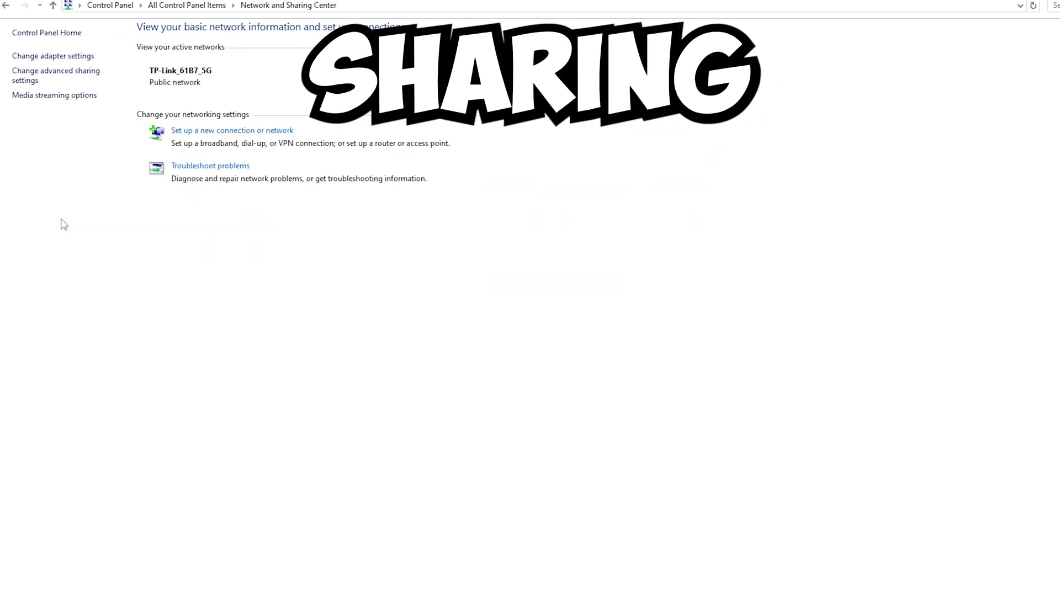
left_click(60, 60)
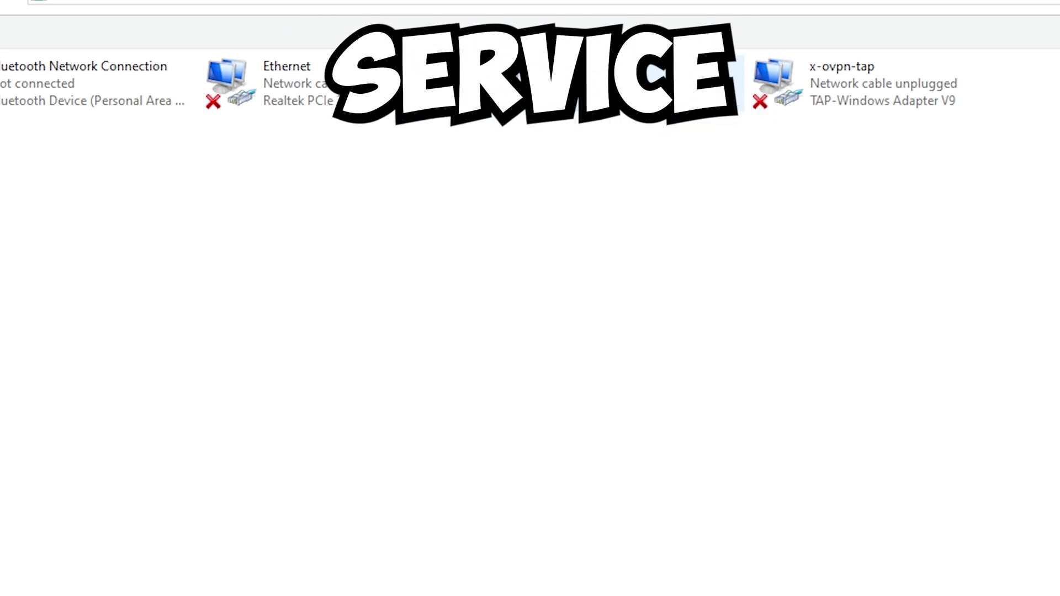
right_click(557, 88)
left_click(635, 313)
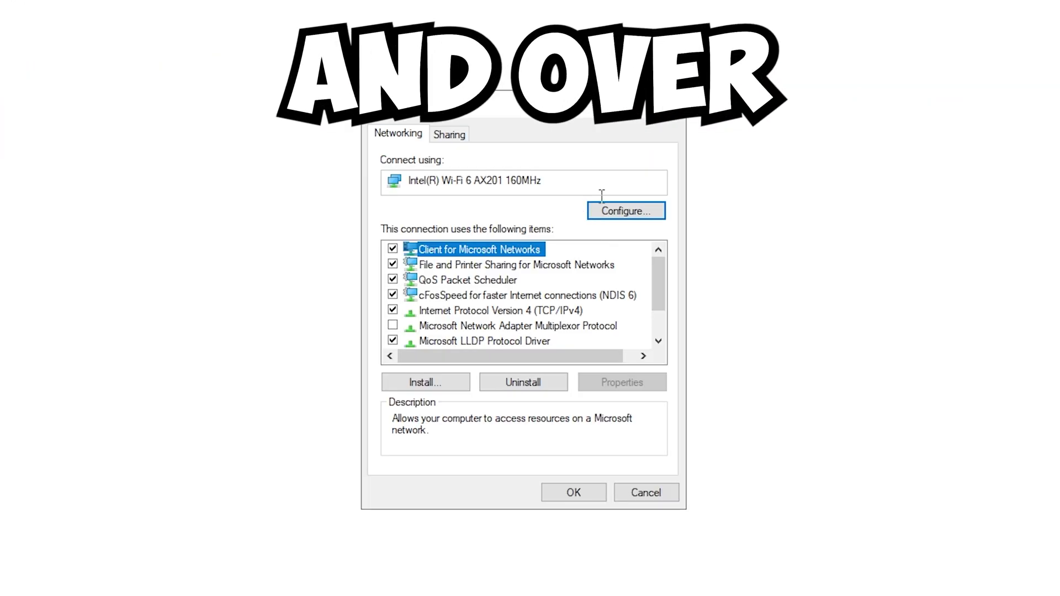
left_click(616, 212)
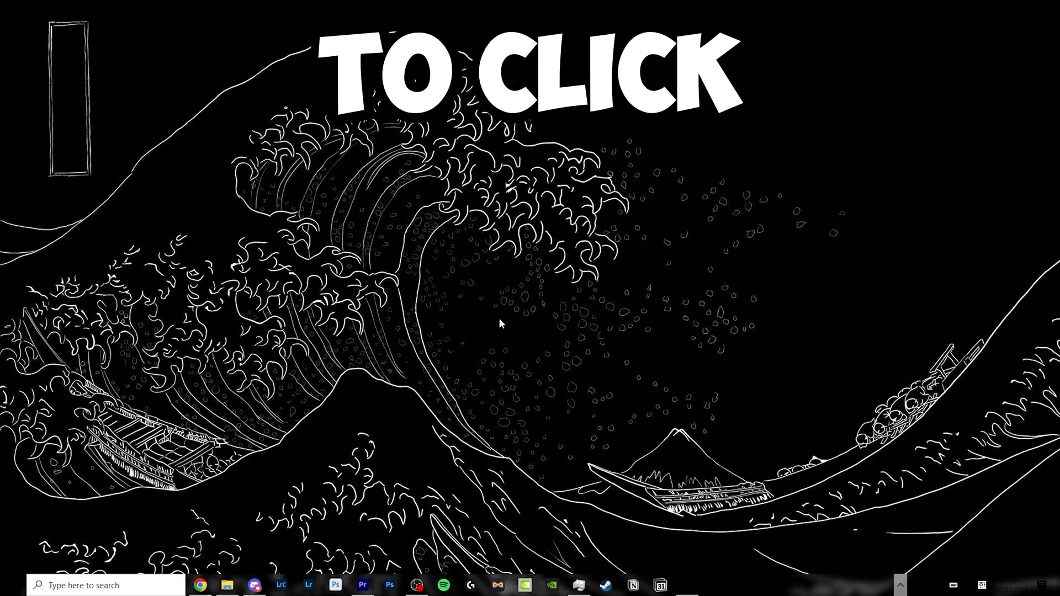
- Launch gpedit.msc and navigate to Administrative Templates > Network > QoS Packet Scheduler
key("super+r")
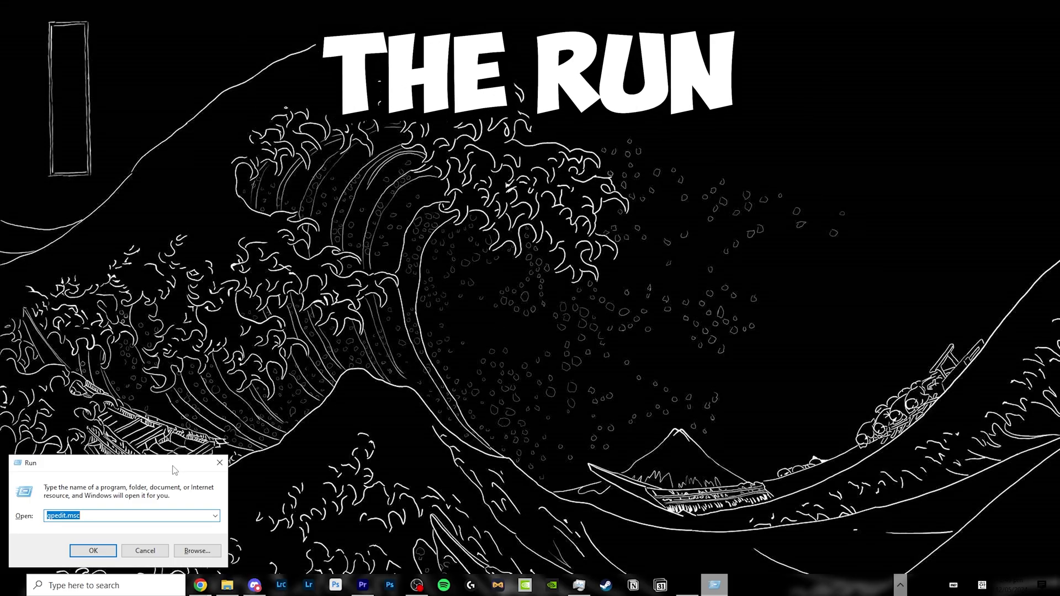
left_click_drag(185, 464, 574, 256)
left_click(445, 308)
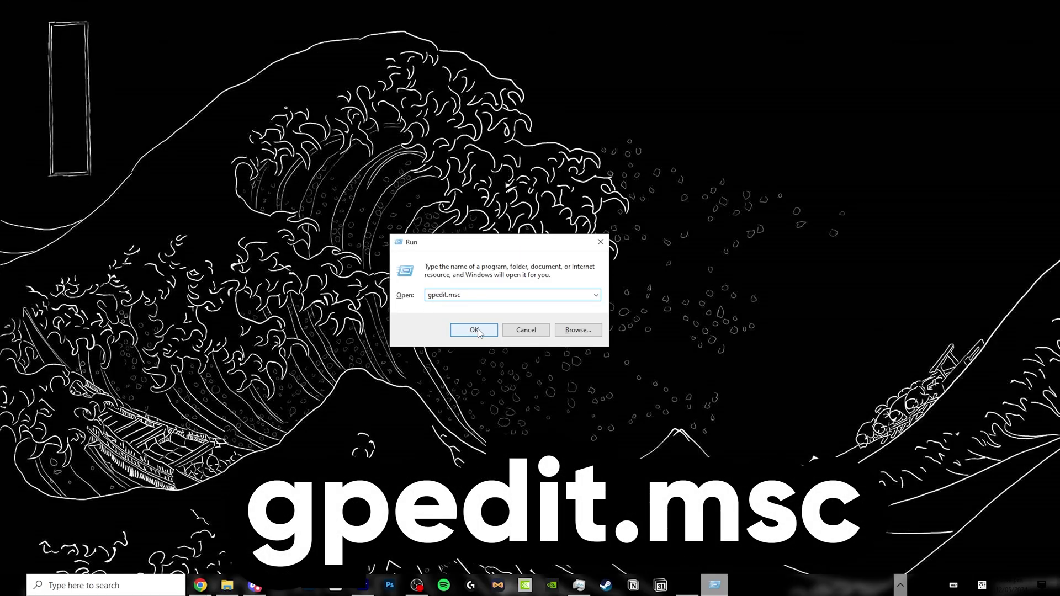
left_click(474, 330)
double_click(473, 88)
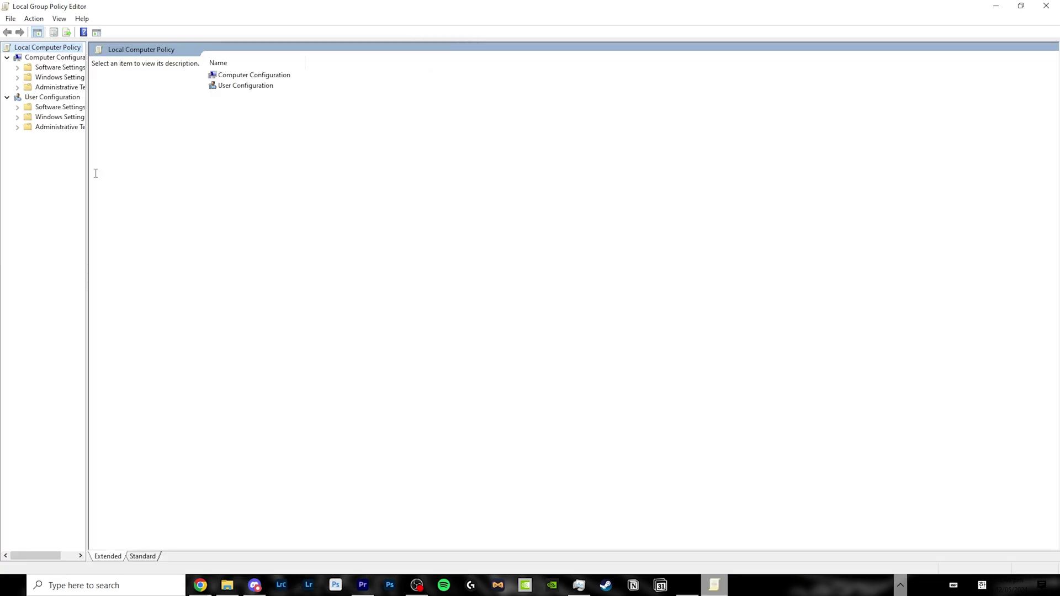
left_click_drag(89, 177, 168, 199)
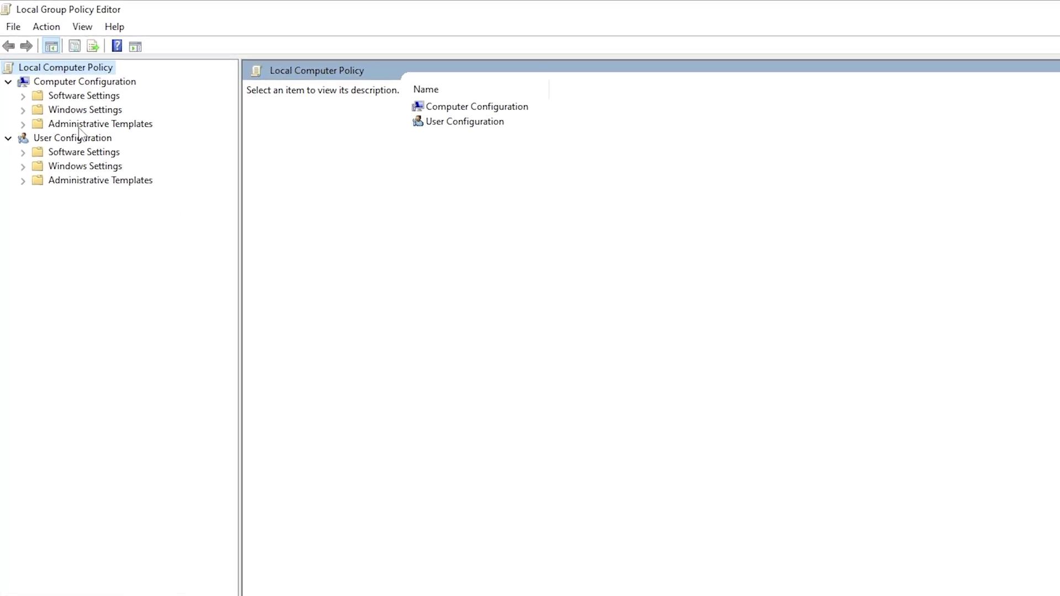
left_click(127, 125)
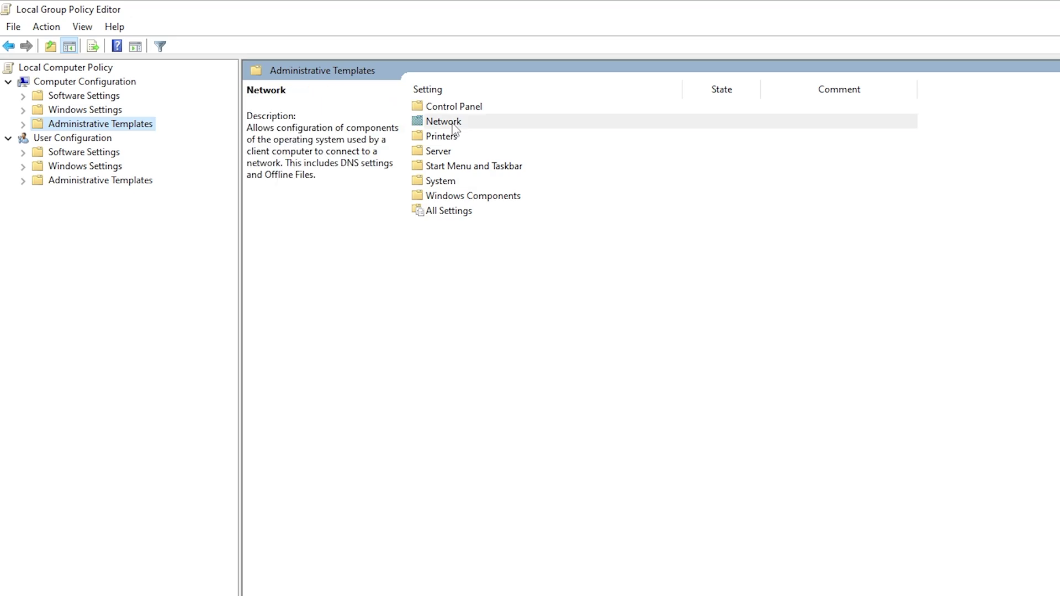
double_click(445, 122)
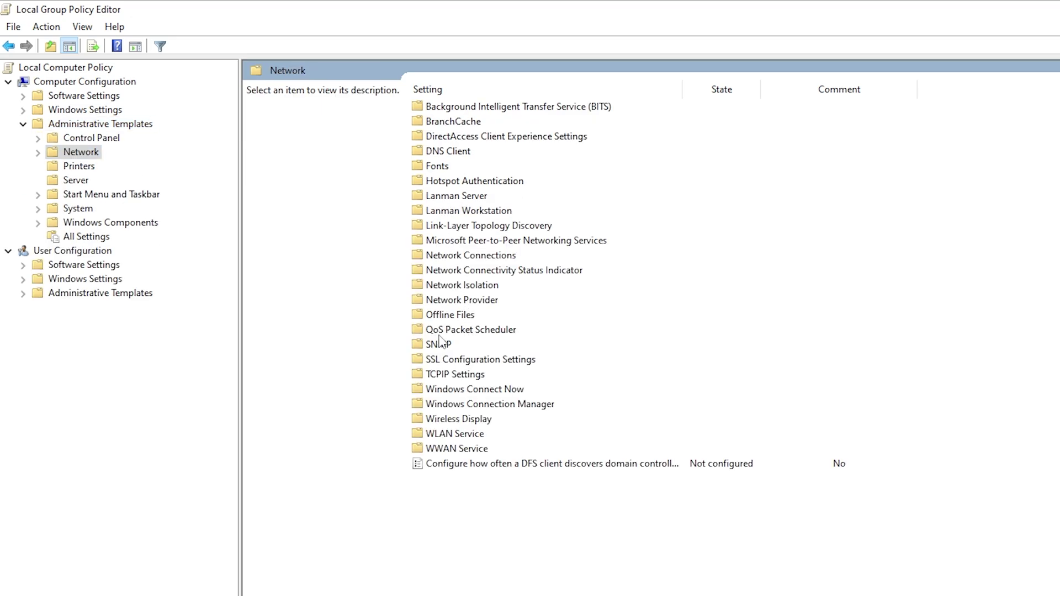
double_click(506, 332)
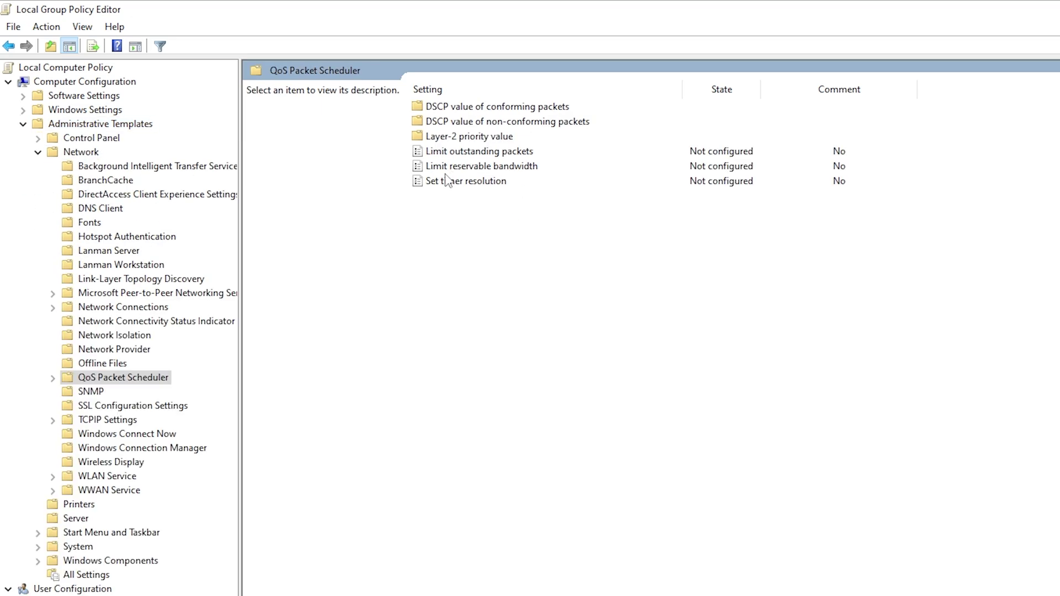
- Set the Limit reservable bandwidth policy to Disabled and apply it
double_click(527, 167)
left_click(301, 201)
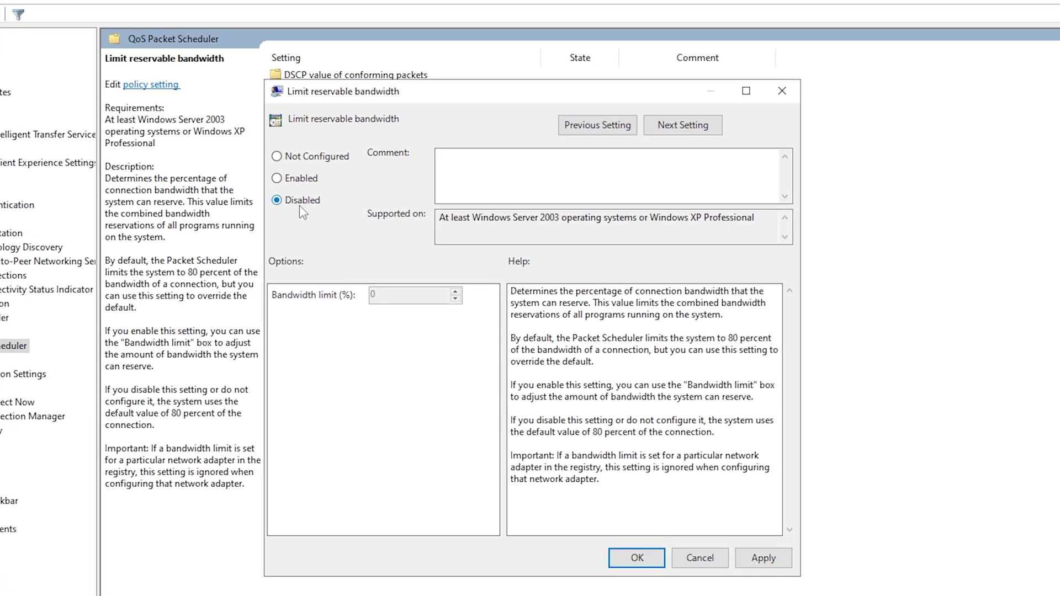
left_click(770, 565)
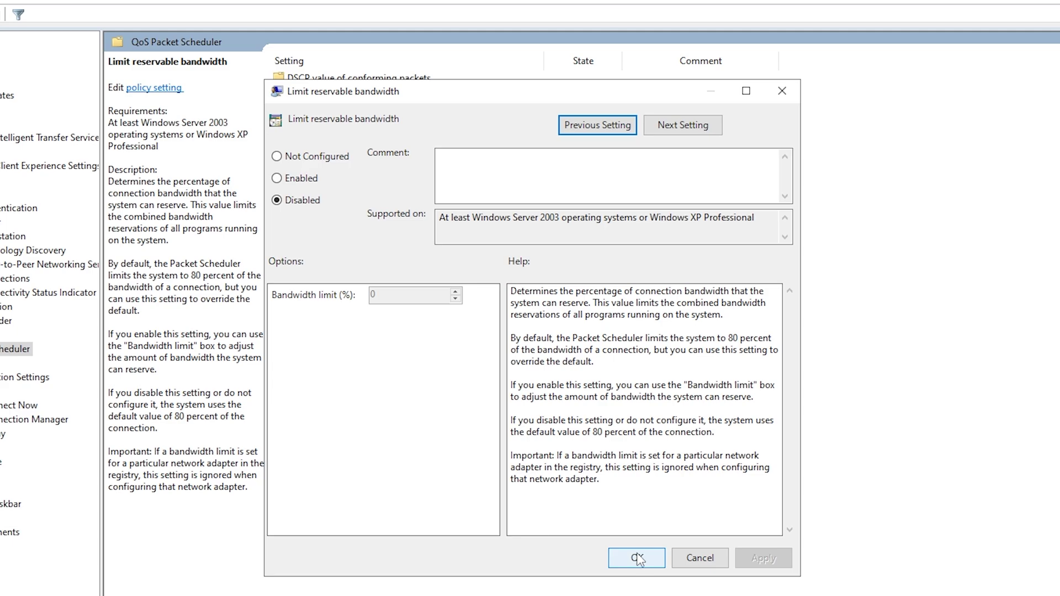
left_click(636, 558)
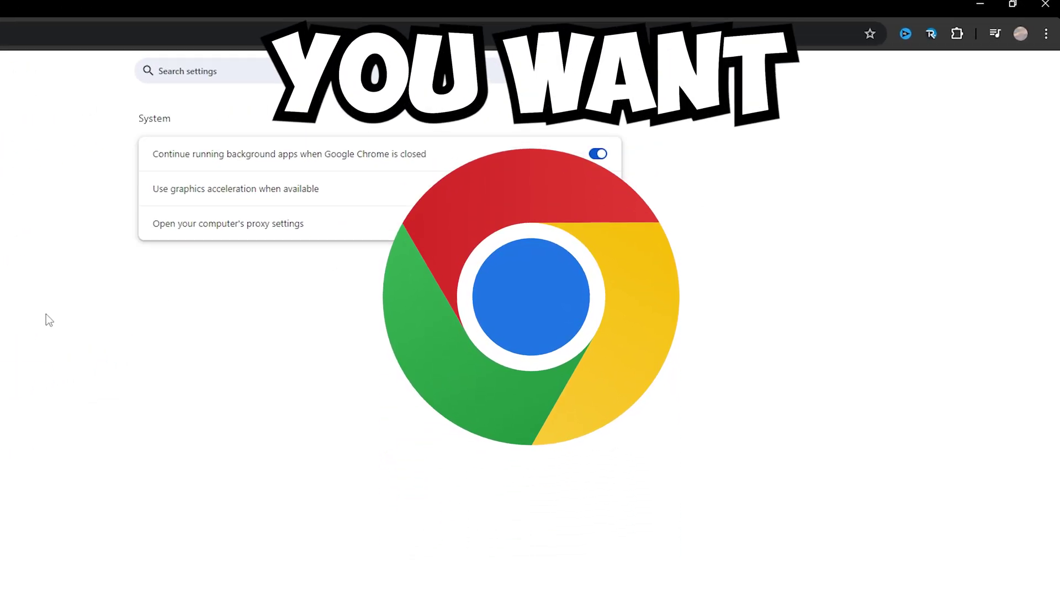
- In Chrome's System settings, turn off 'Continue running background apps' and 'Use graphics acceleration when available'
left_click(1046, 34)
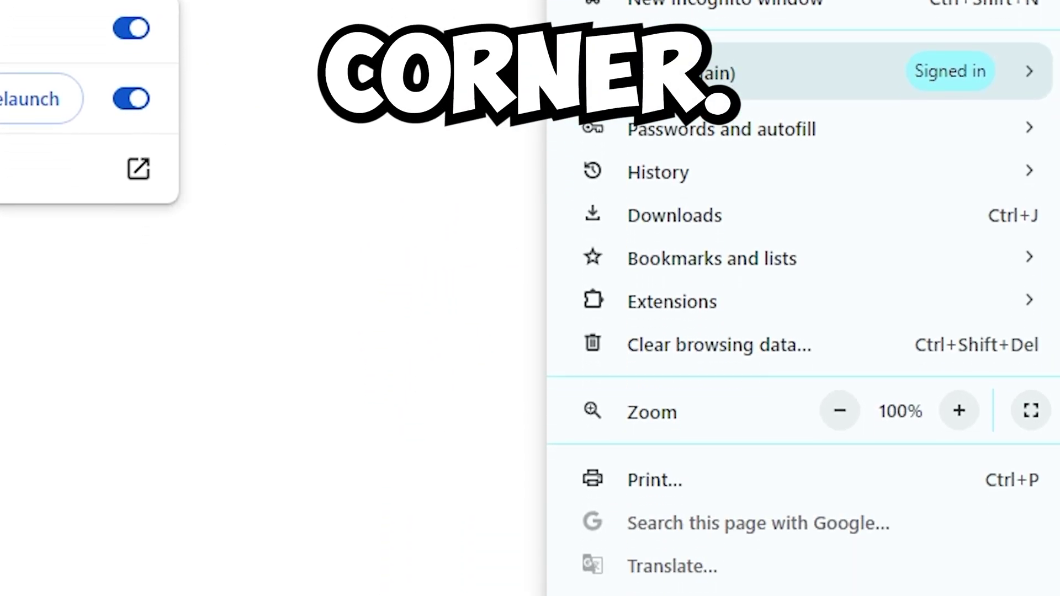
left_click(608, 337)
left_click(49, 348)
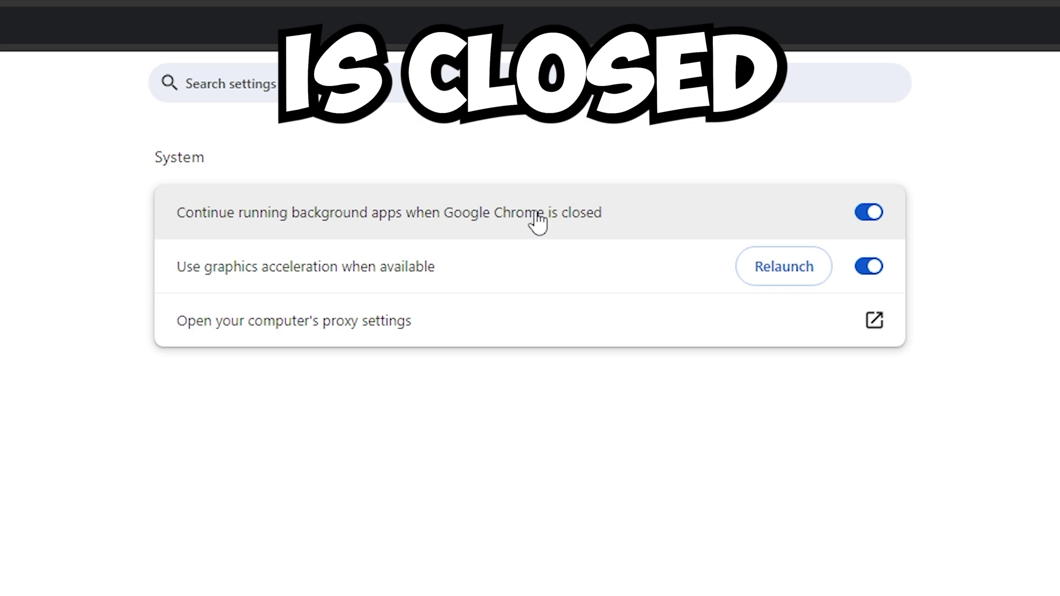
left_click(766, 212)
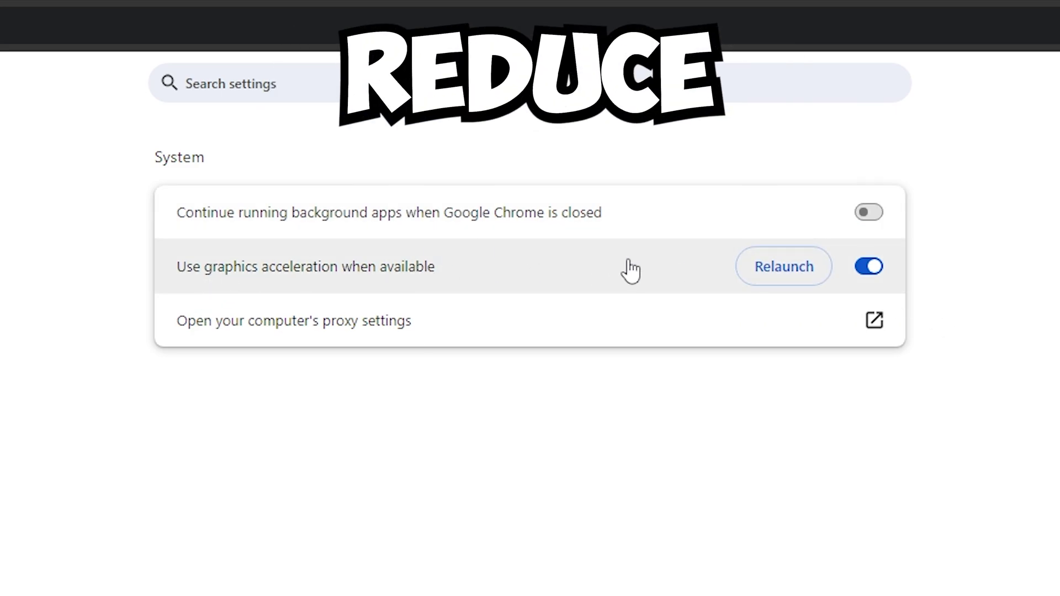
left_click(811, 281)
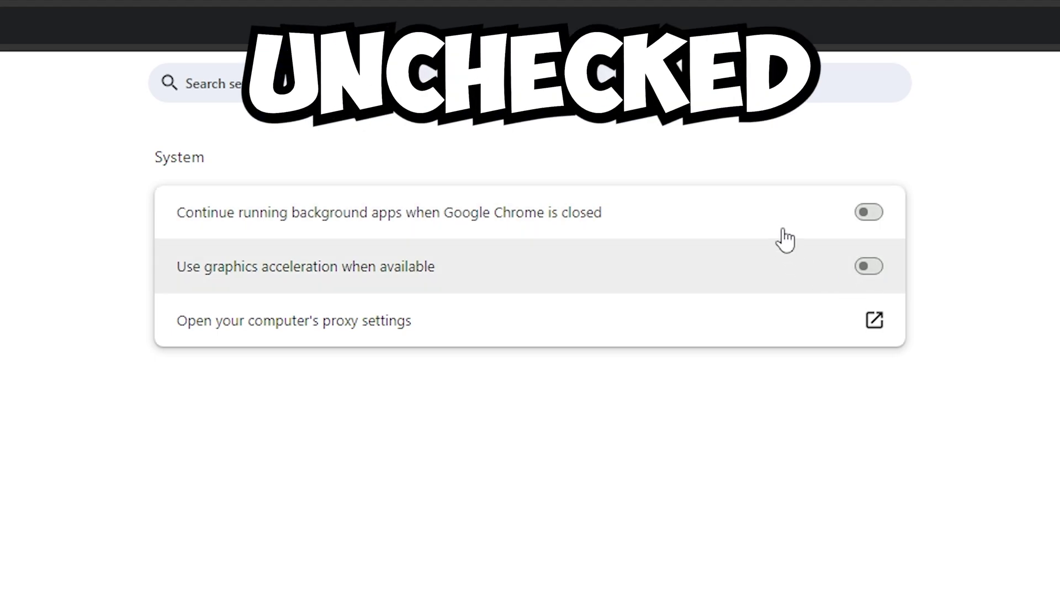